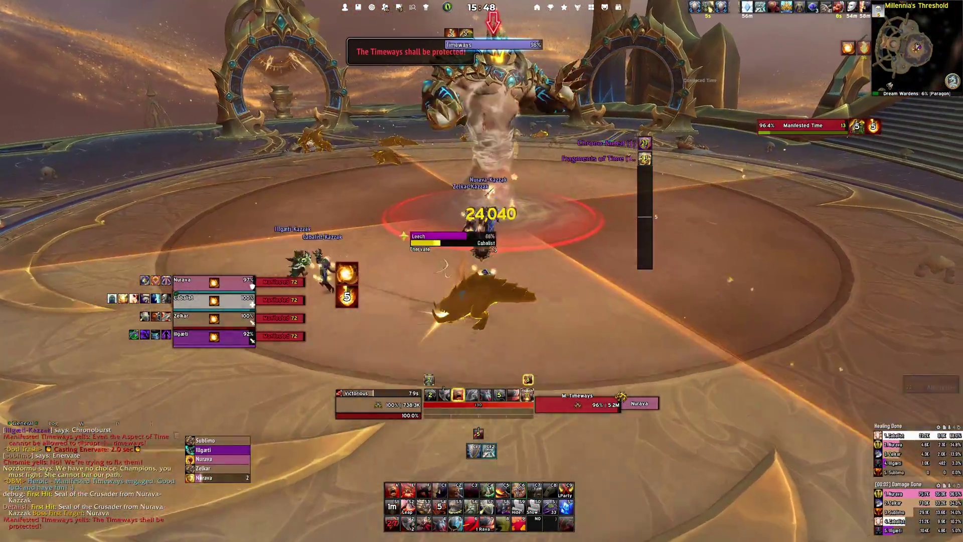
# Attack the Manifested Timeways boss with burst abilities while circling it.
pyautogui.press('1')
pyautogui.press('1')
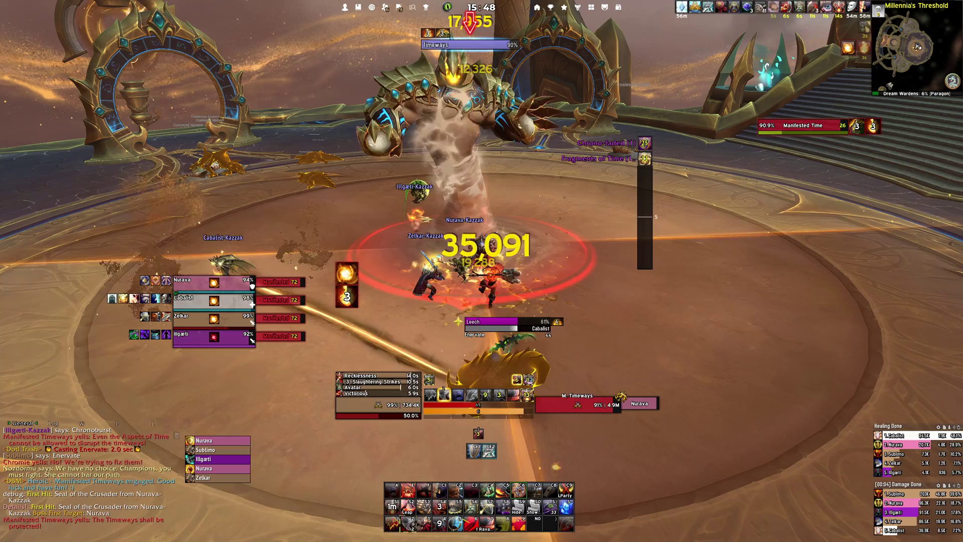
pyautogui.press('1')
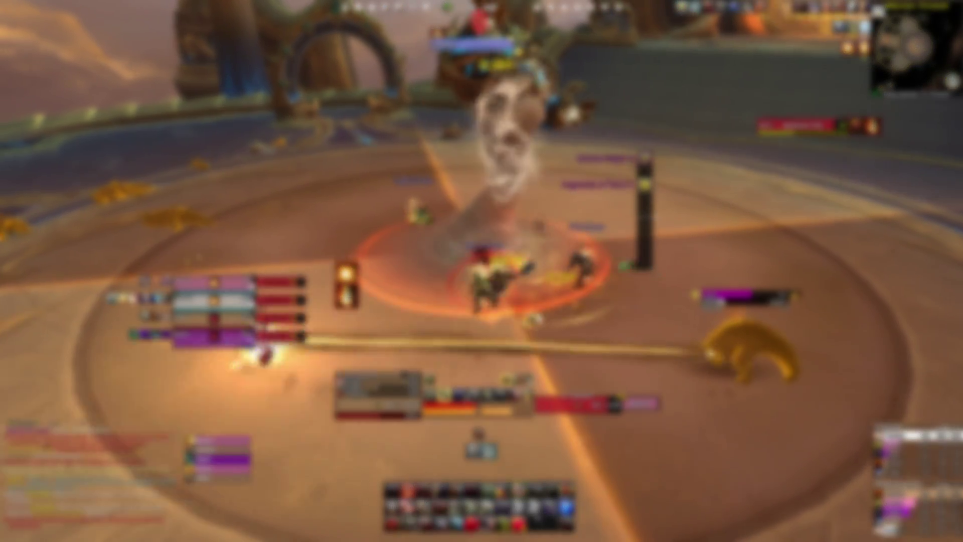
pyautogui.press('1')
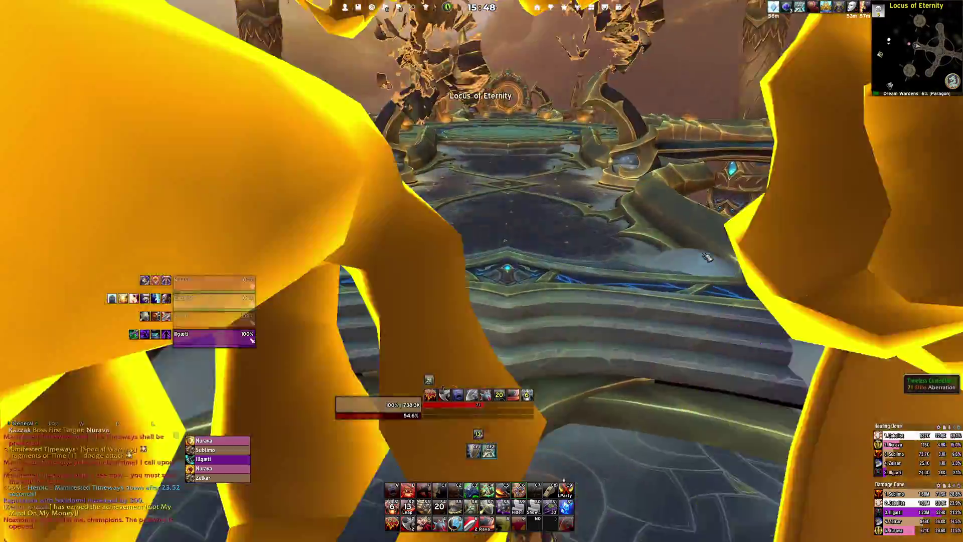
# Run up the steps and across the central platform, then summon the mech mount.
pyautogui.press('w')
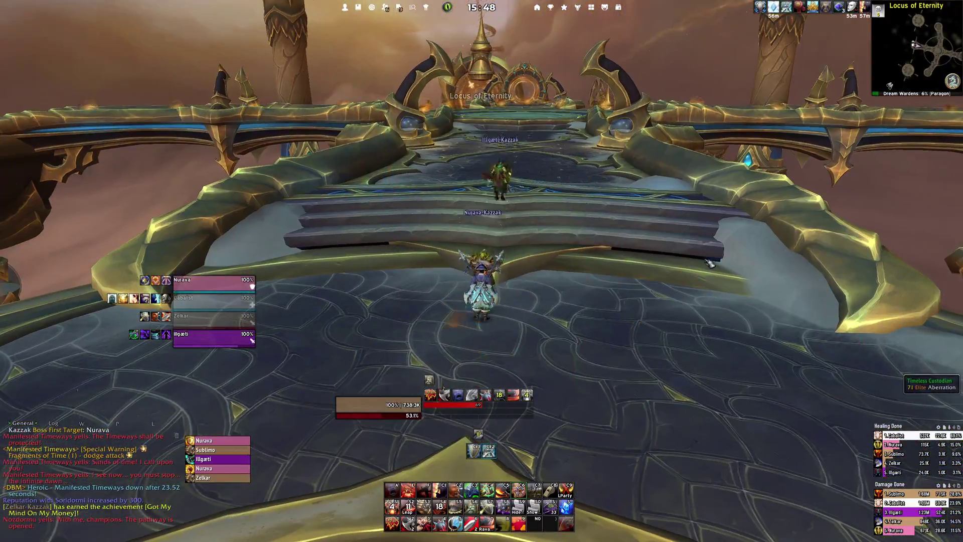
pyautogui.press('w')
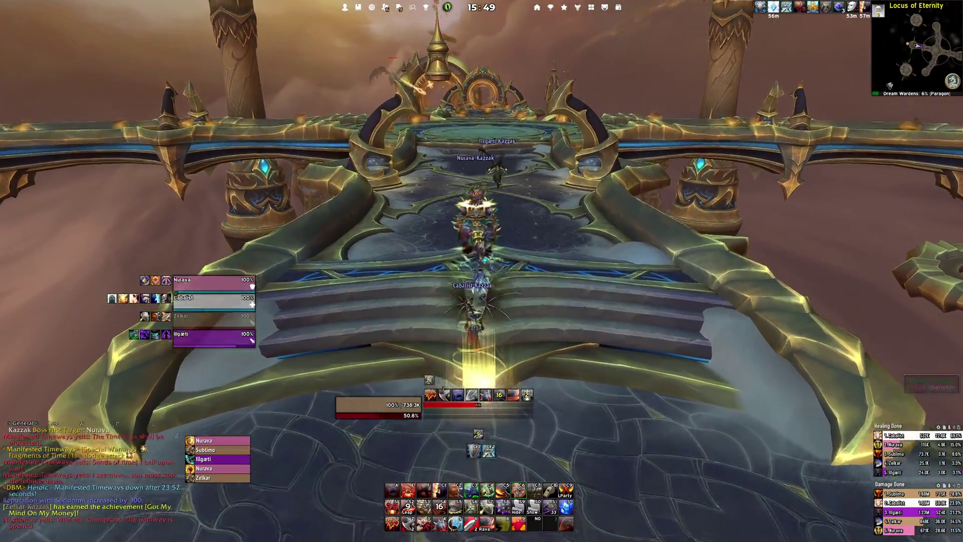
pyautogui.press('w')
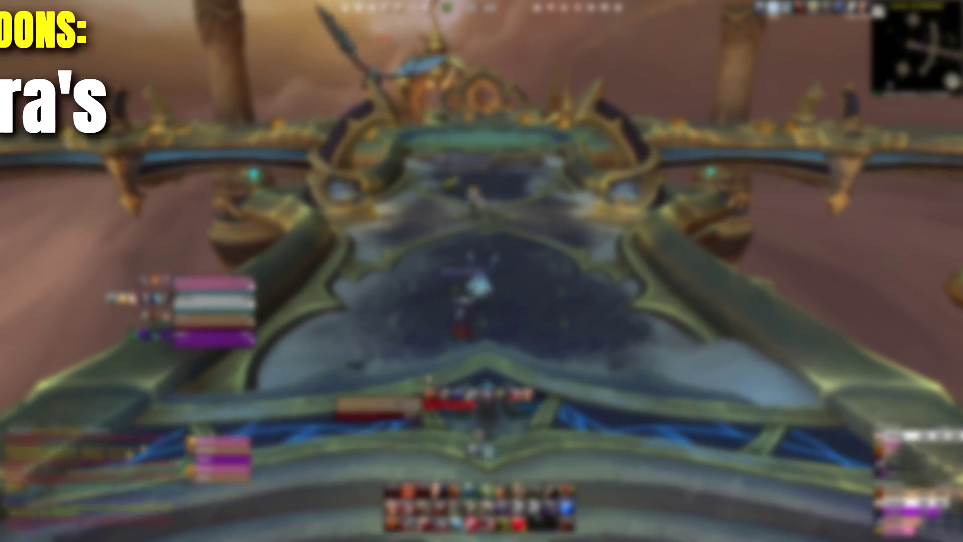
pyautogui.press('w')
pyautogui.press('w')
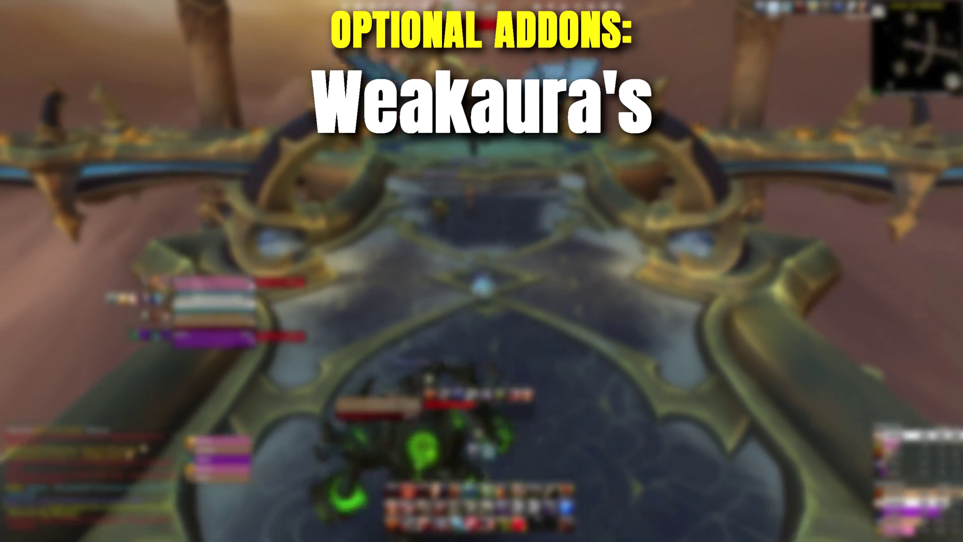
pyautogui.press('w')
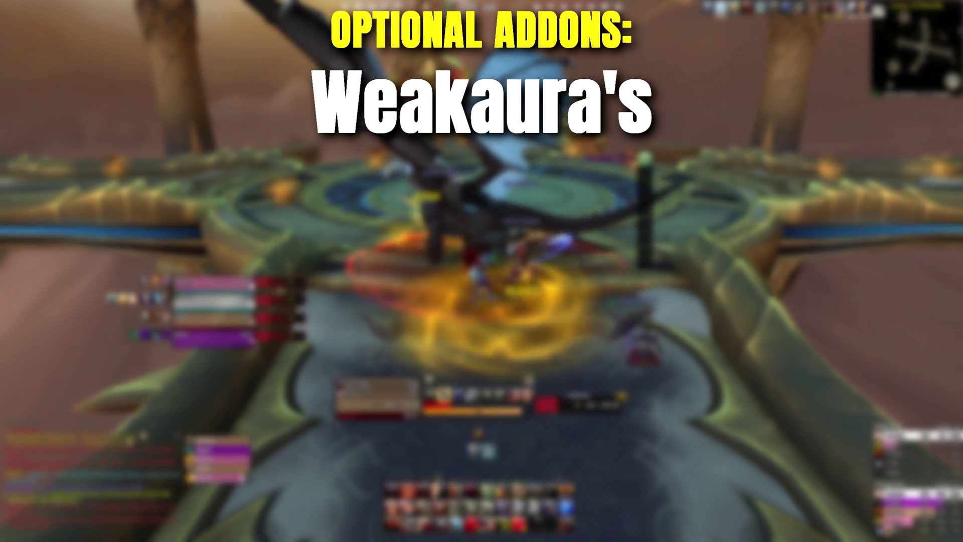
pyautogui.press('a')
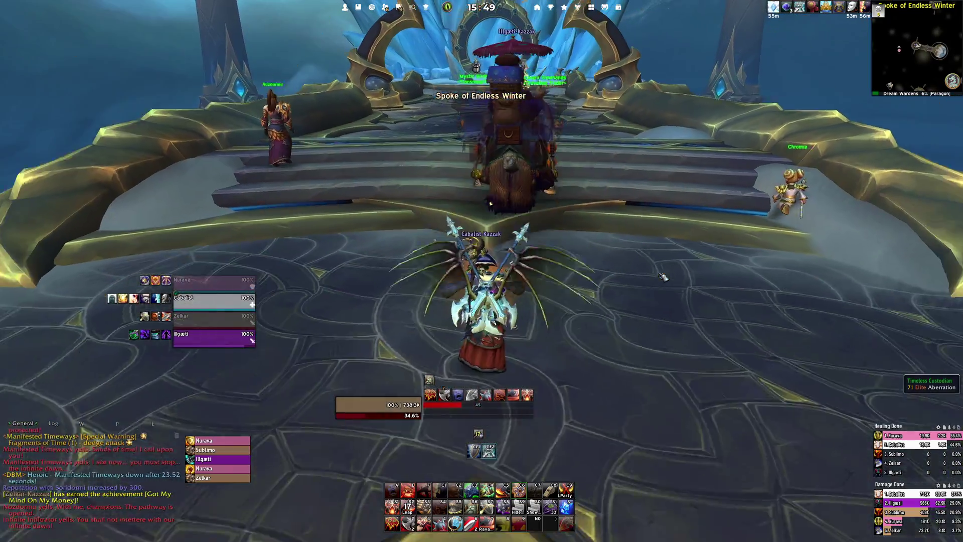
pyautogui.press('1')
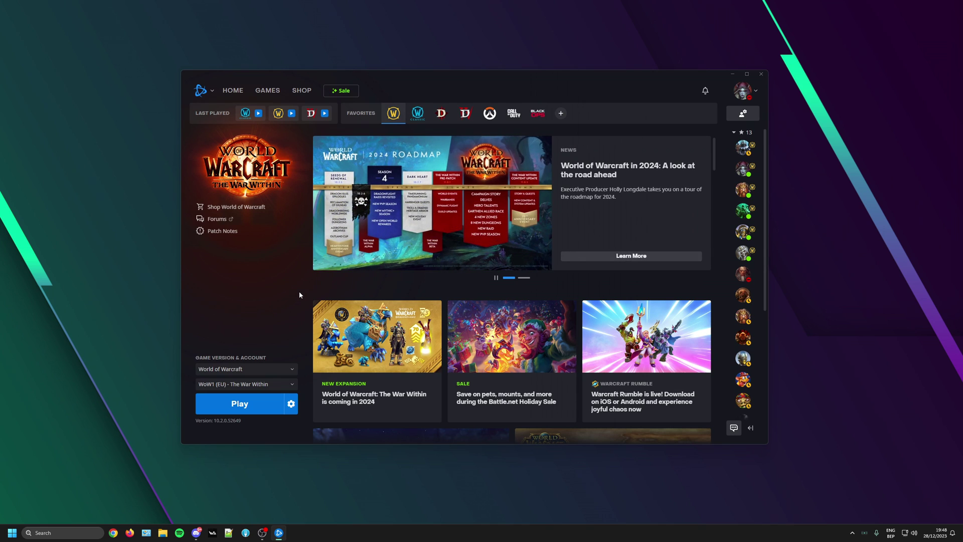
# Show the World of Warcraft install folder on Games (D:) in File Explorer from the Play options.
pyautogui.click(291, 405)
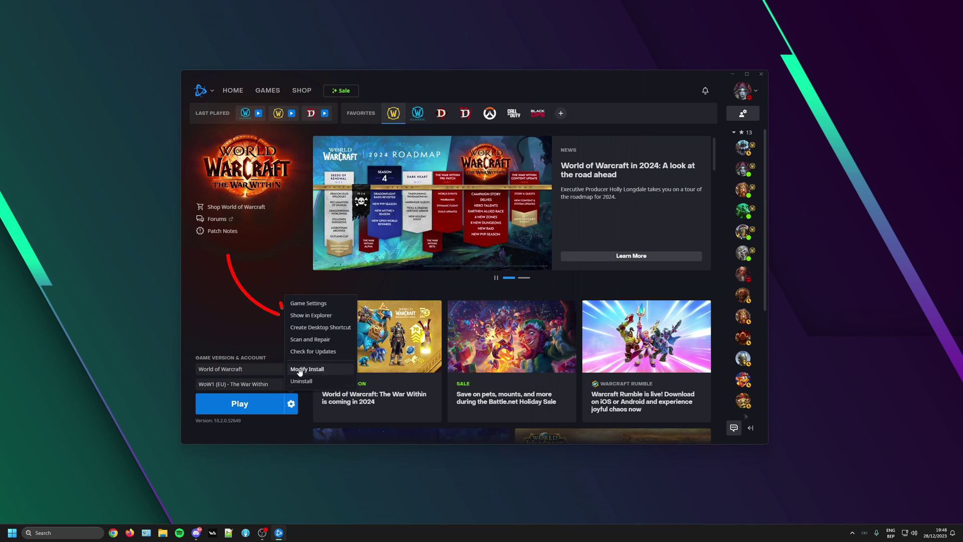
pyautogui.click(303, 316)
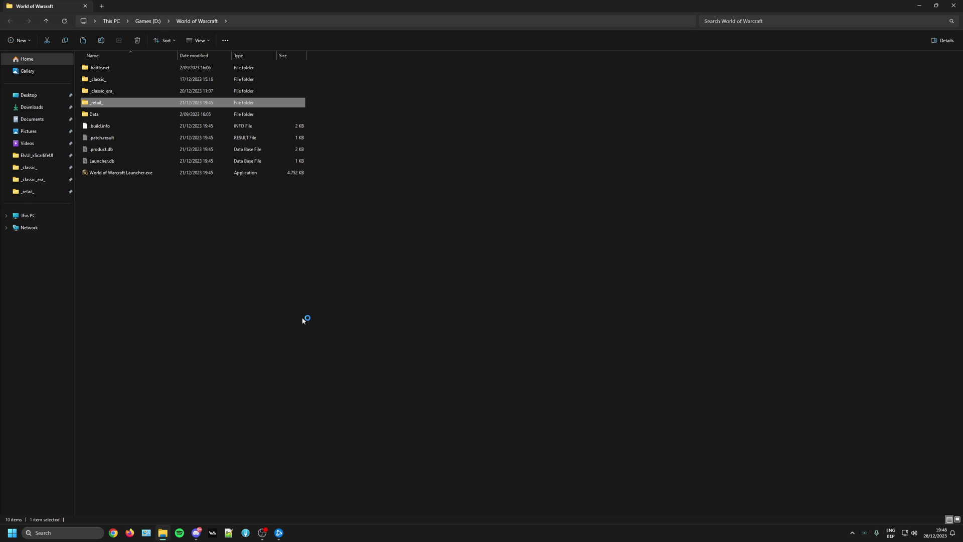
# Inside _retail_, rename the WTF folder to WTFOld.
pyautogui.doubleClick(117, 104)
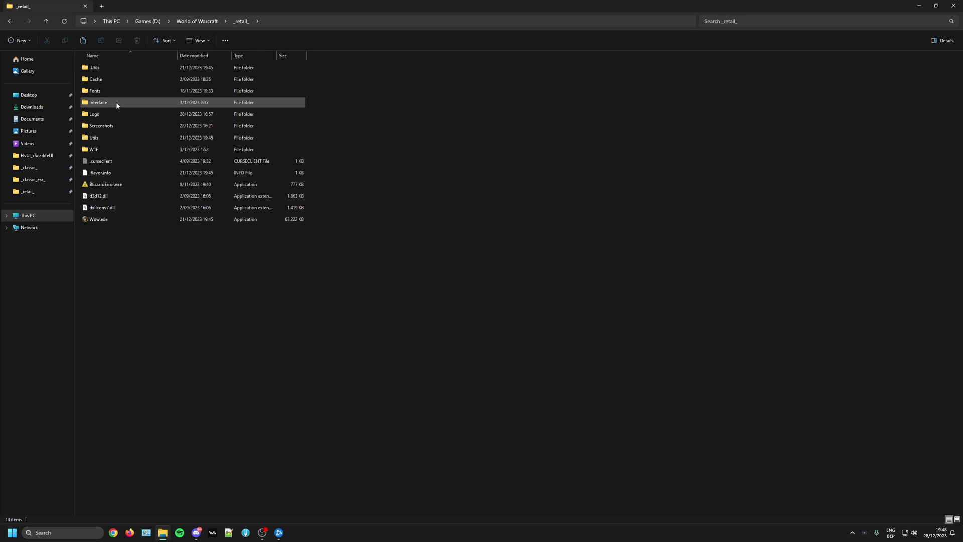
pyautogui.click(116, 149)
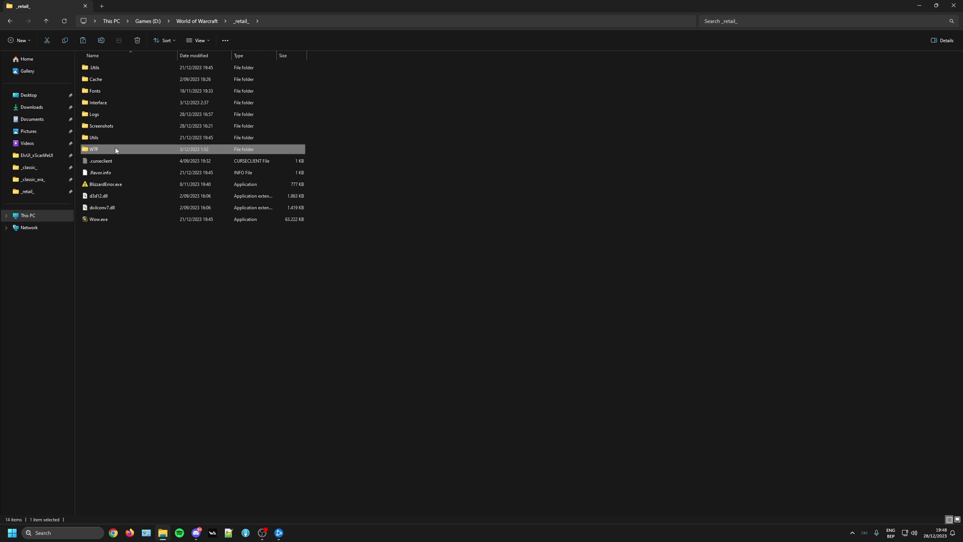
pyautogui.rightClick(115, 150)
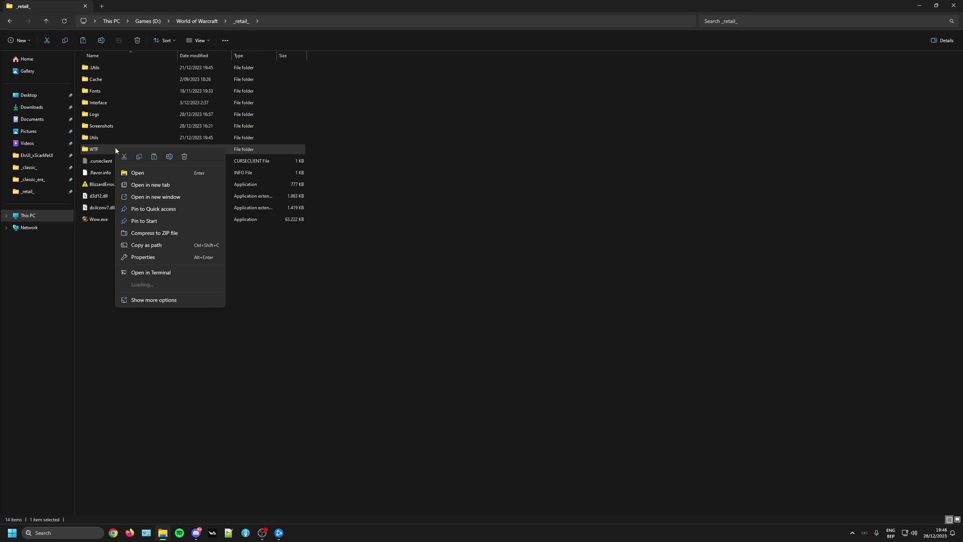
pyautogui.click(169, 156)
pyautogui.press('End')
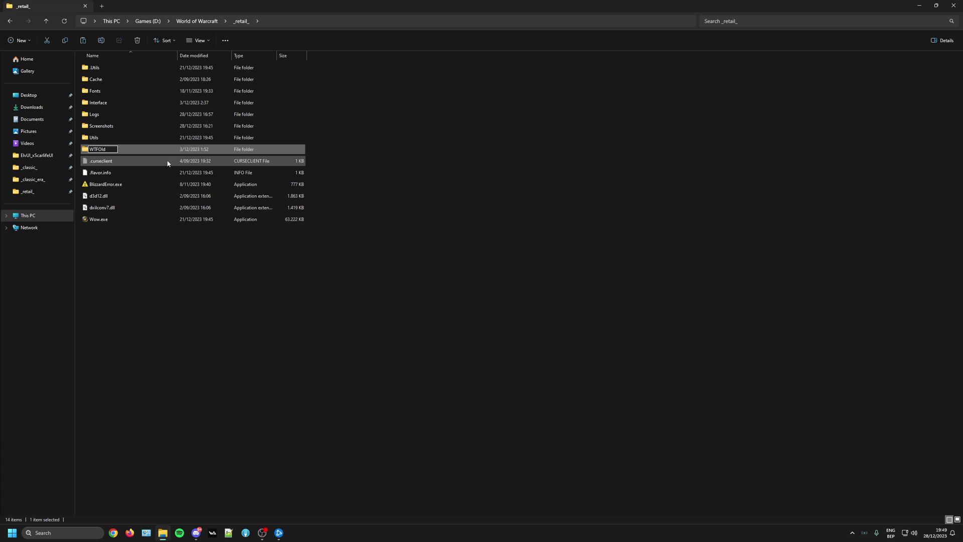
pyautogui.press('Return')
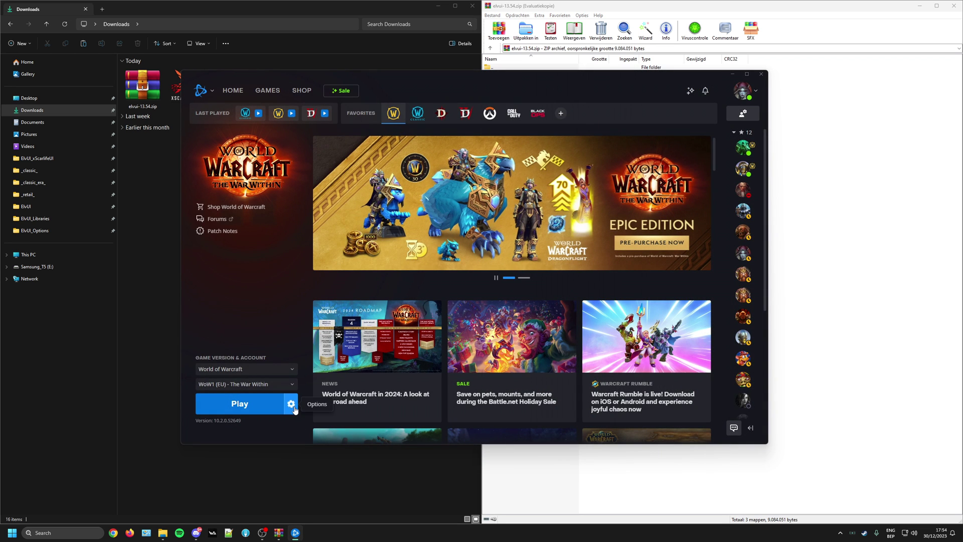
# Show the World of Warcraft install folder in File Explorer again via the Play options gear.
pyautogui.click(294, 408)
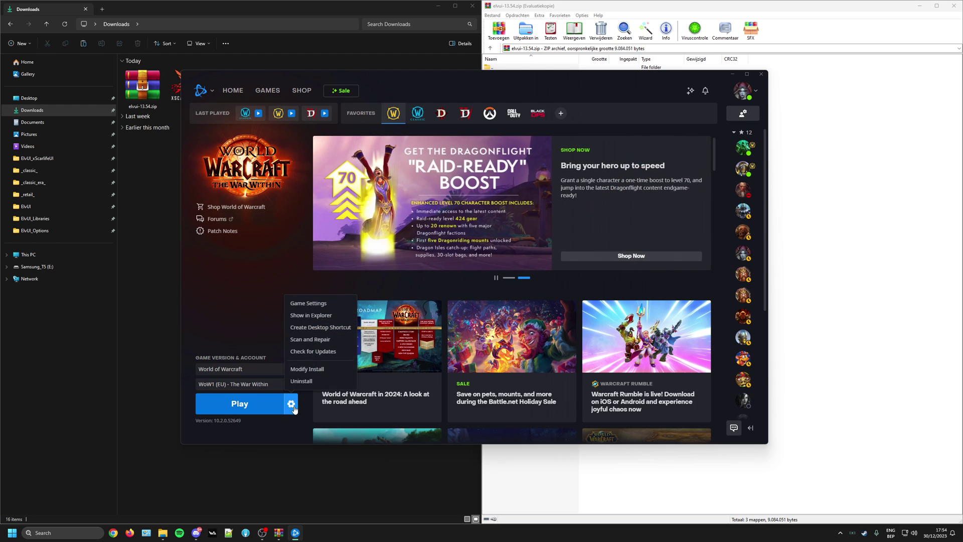
pyautogui.click(320, 317)
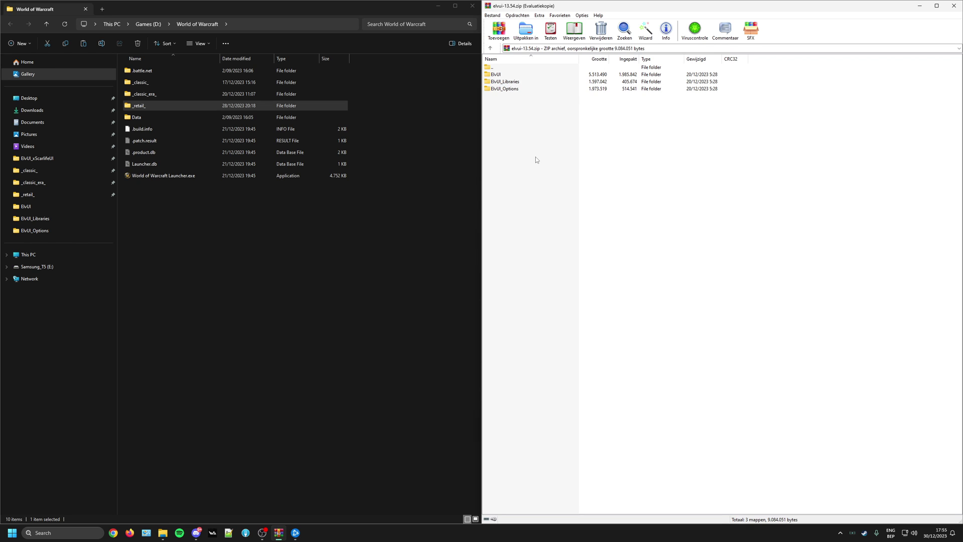
# Copy ElvUI, ElvUI_Libraries and ElvUI_Options from WinRAR into _retail_\Interface\AddOns, replacing existing files.
pyautogui.doubleClick(160, 110)
pyautogui.doubleClick(159, 107)
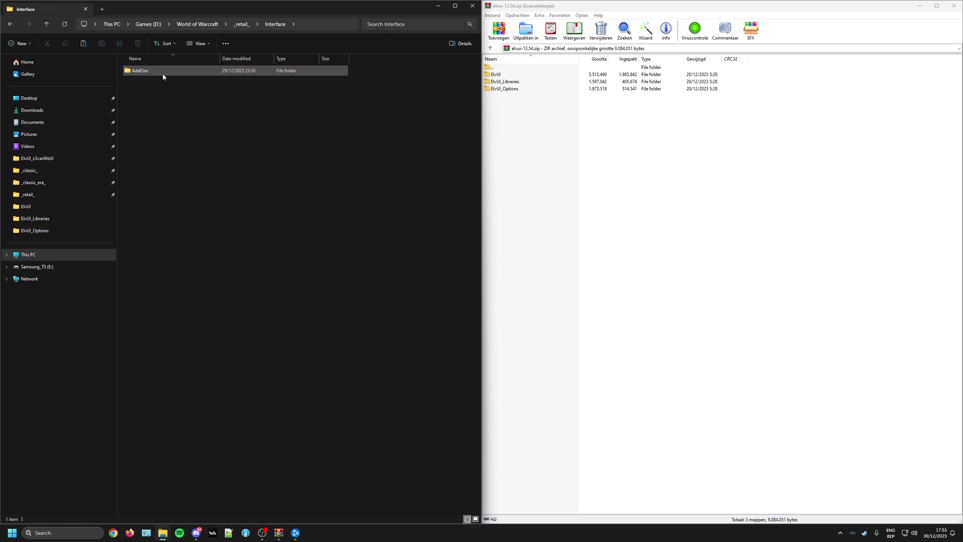
pyautogui.doubleClick(163, 76)
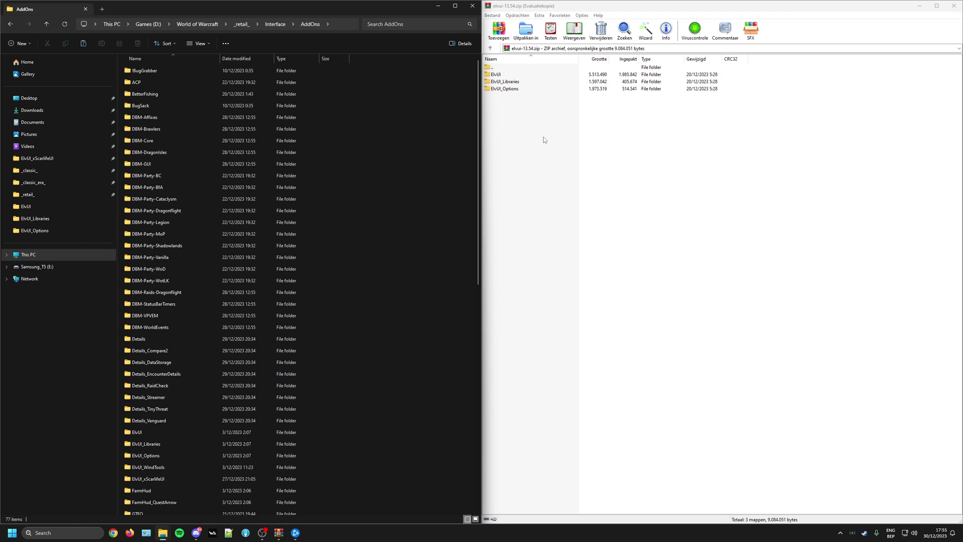
pyautogui.moveTo(543, 137); pyautogui.dragTo(498, 77)
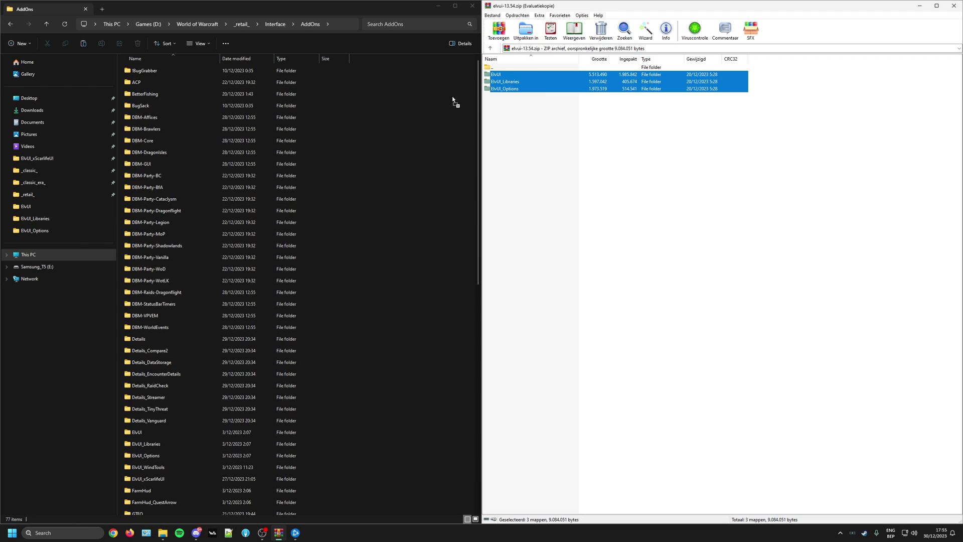
pyautogui.moveTo(392, 162); pyautogui.dragTo(392, 161)
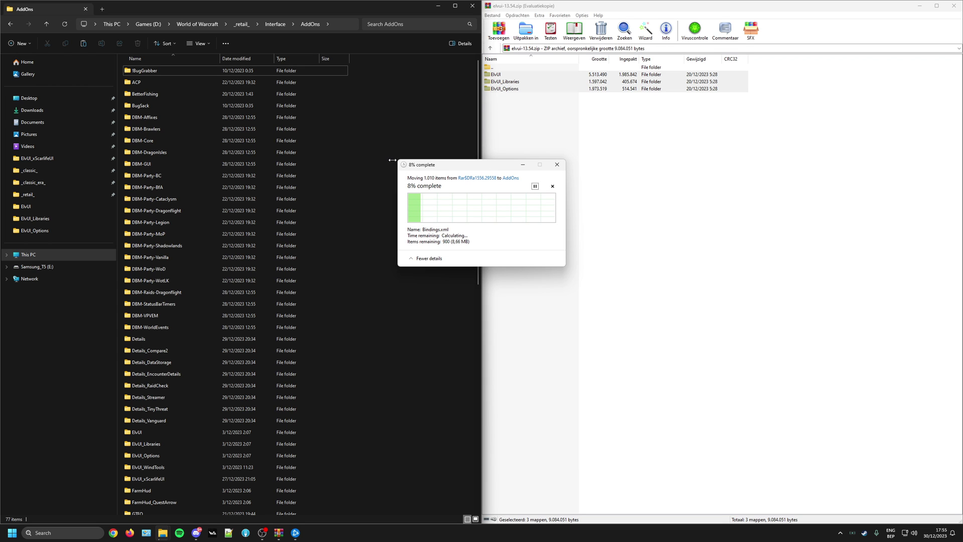
pyautogui.click(485, 206)
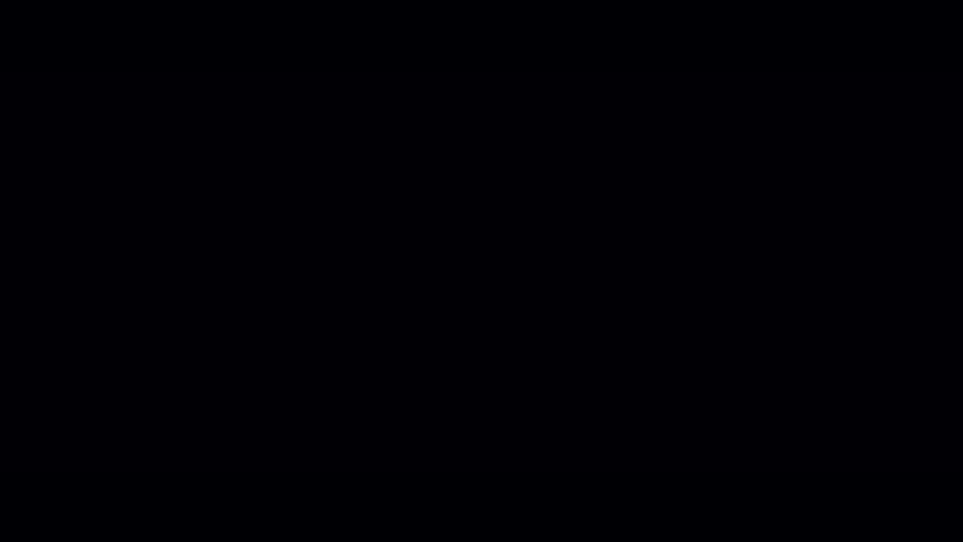
# Skip the cinematic, disable all addons, then enable Details! and its eight plugins.
pyautogui.press('Escape')
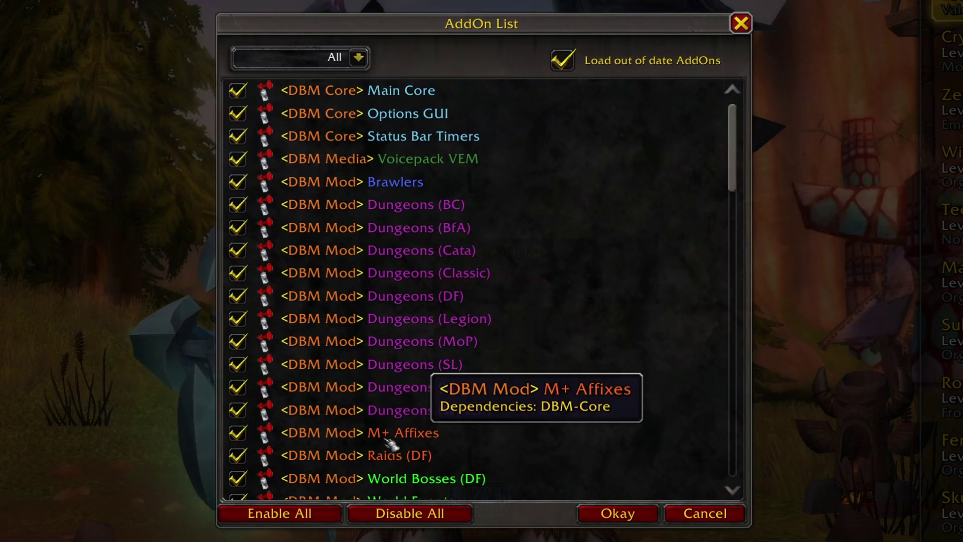
pyautogui.click(411, 514)
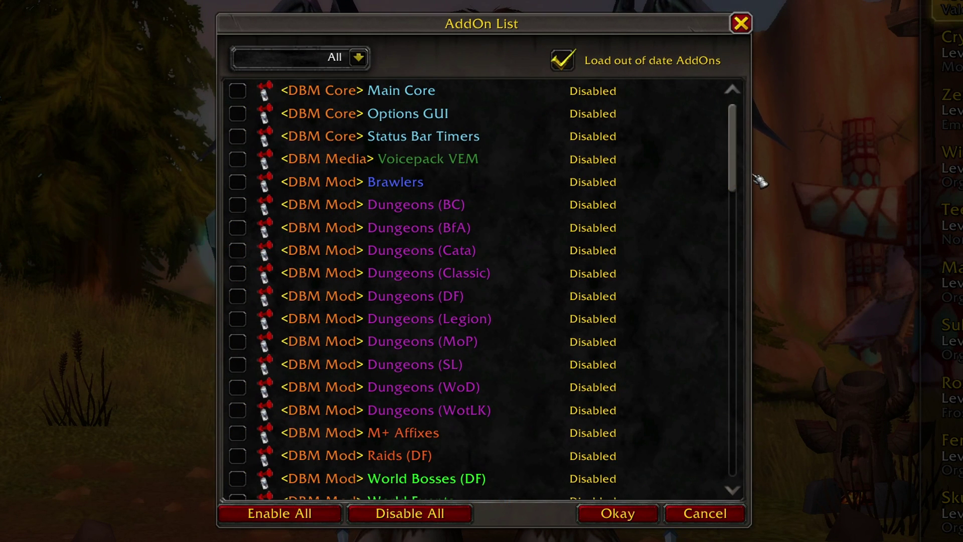
pyautogui.moveTo(739, 159); pyautogui.dragTo(740, 255)
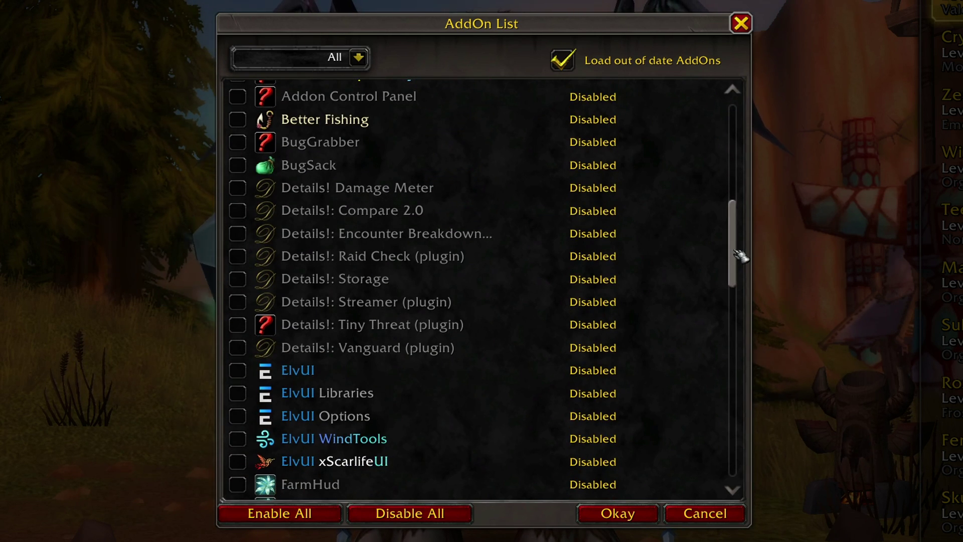
pyautogui.click(237, 189)
pyautogui.click(239, 211)
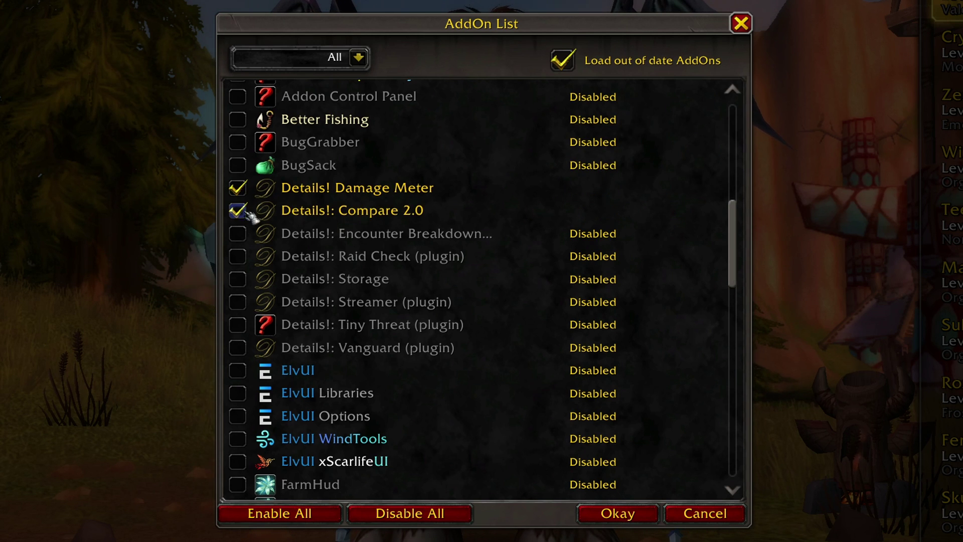
pyautogui.click(239, 234)
pyautogui.click(239, 256)
pyautogui.click(239, 279)
pyautogui.click(239, 302)
pyautogui.click(240, 325)
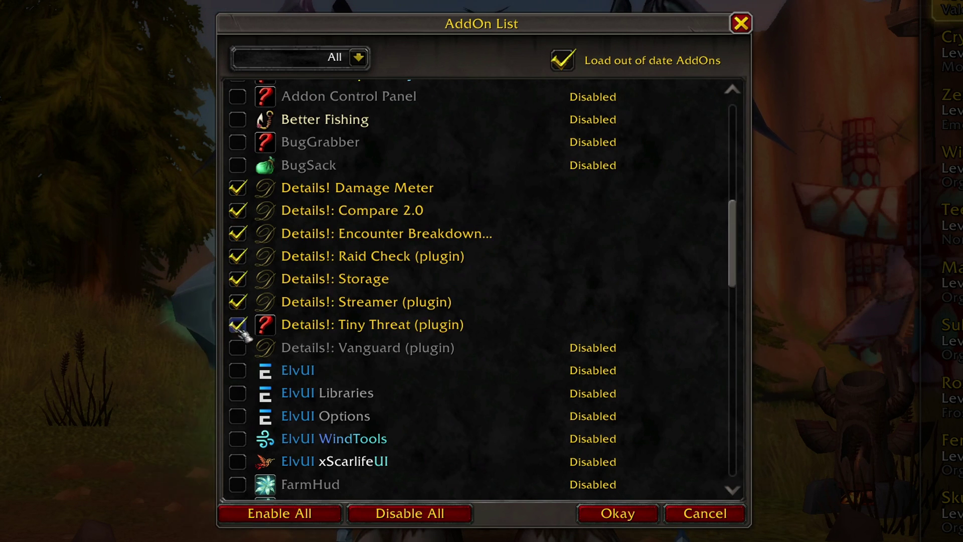
pyautogui.click(238, 348)
# Enable ElvUI, its Libraries, Options, WindTools and xScarlifeUI, plus Masque, Masque: Caith, OmniCD and Plater.
pyautogui.click(239, 371)
pyautogui.click(239, 393)
pyautogui.click(239, 416)
pyautogui.click(238, 438)
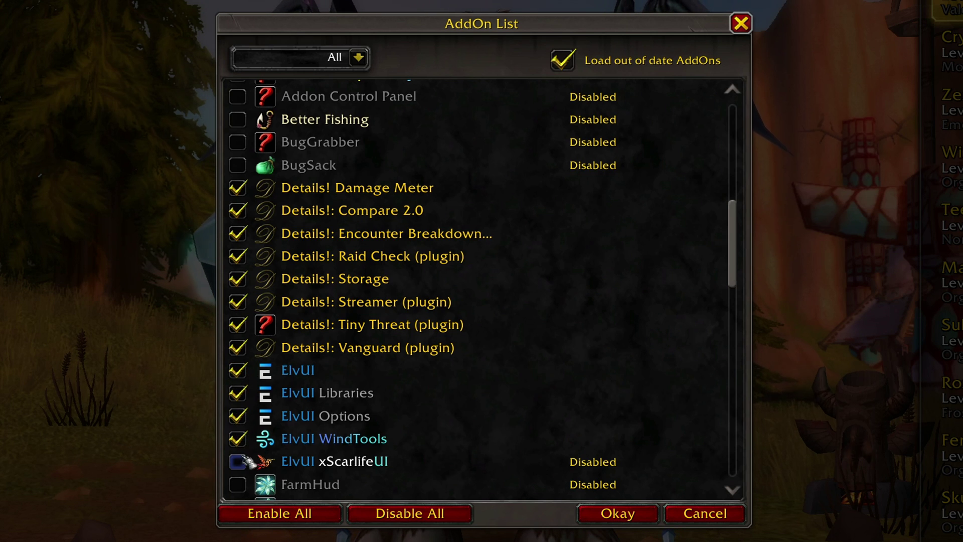
pyautogui.click(238, 462)
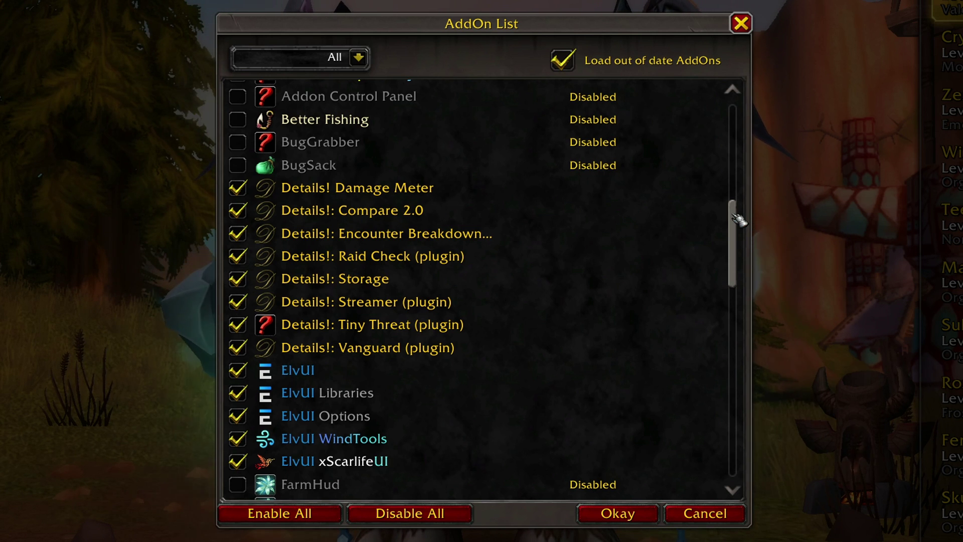
pyautogui.moveTo(737, 219); pyautogui.dragTo(747, 303)
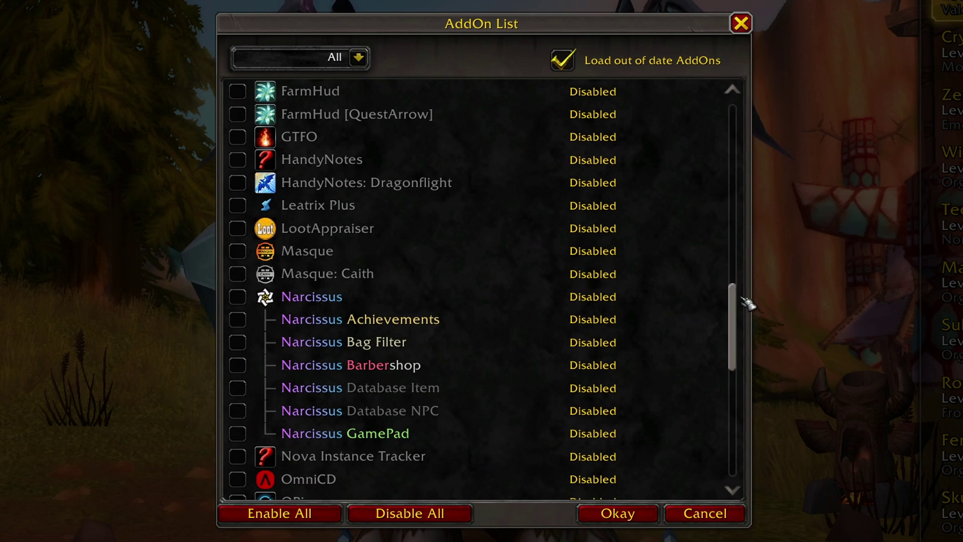
pyautogui.click(237, 250)
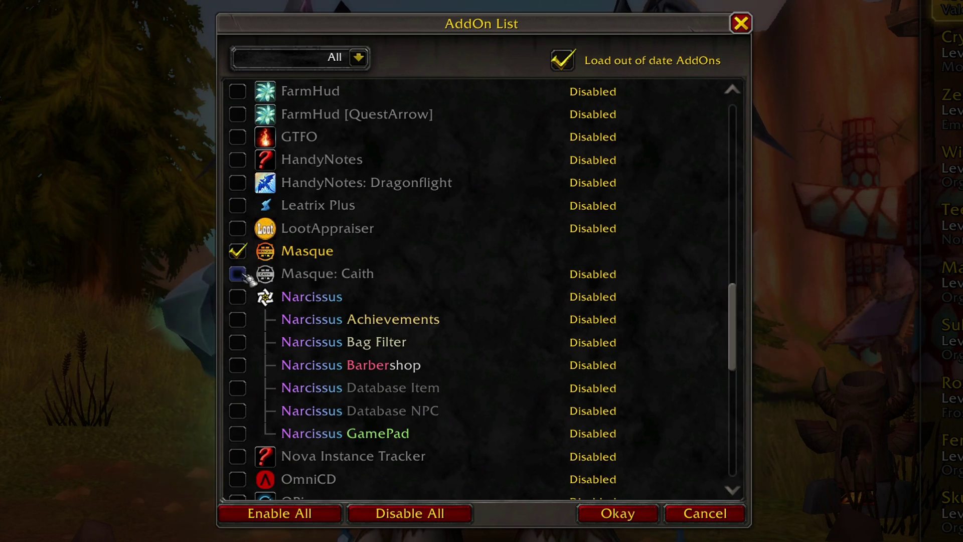
pyautogui.click(238, 273)
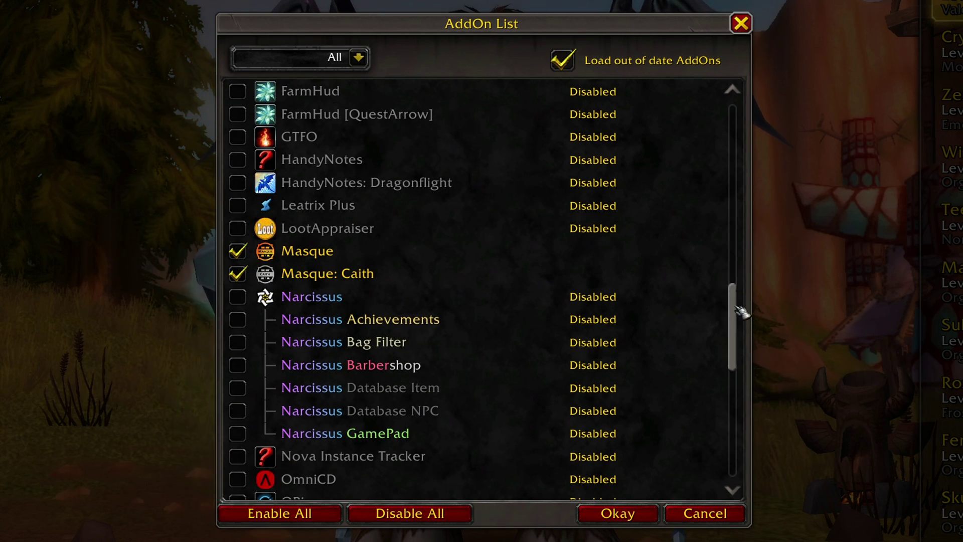
pyautogui.moveTo(741, 312); pyautogui.dragTo(741, 355)
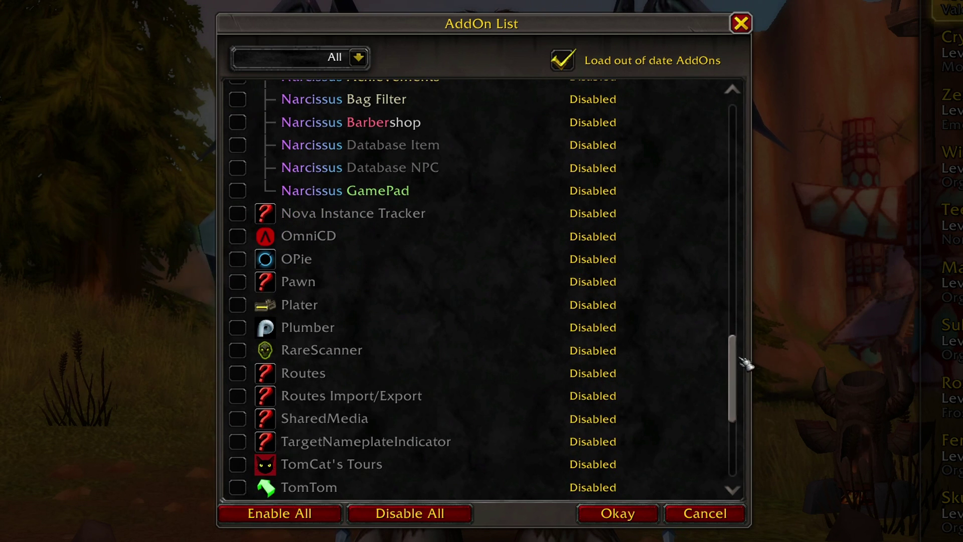
pyautogui.click(237, 236)
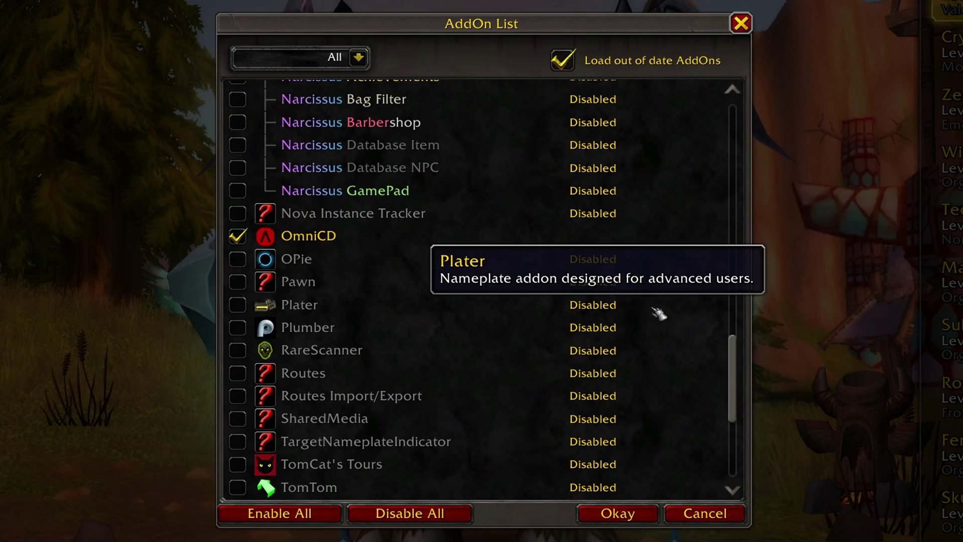
pyautogui.click(374, 313)
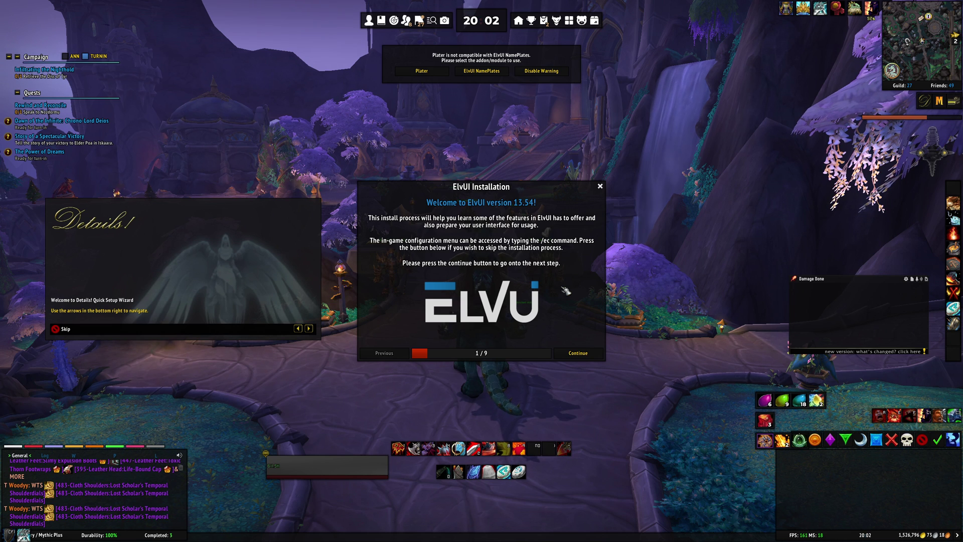
# Apply ElvUI's recommended CVars in the installer and advance to the chat step.
pyautogui.click(580, 354)
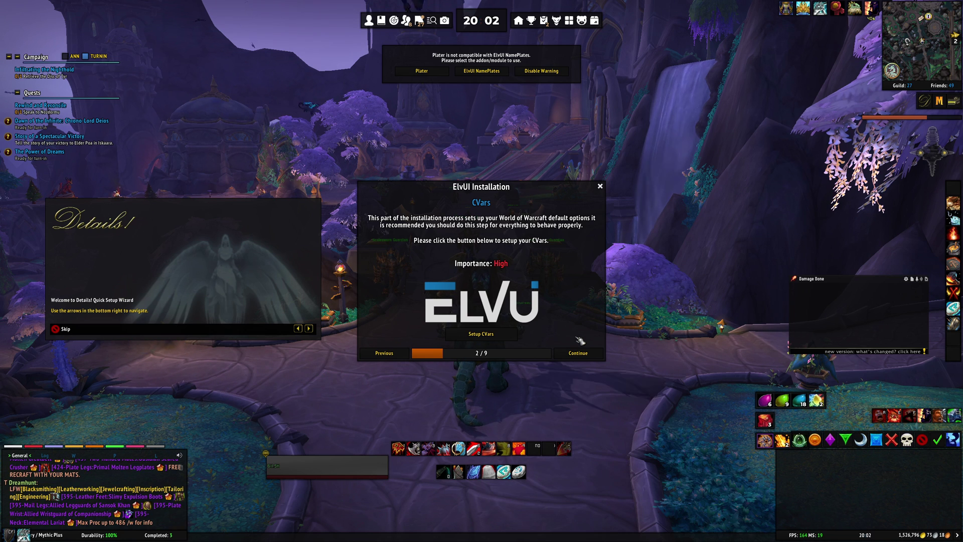
pyautogui.click(505, 334)
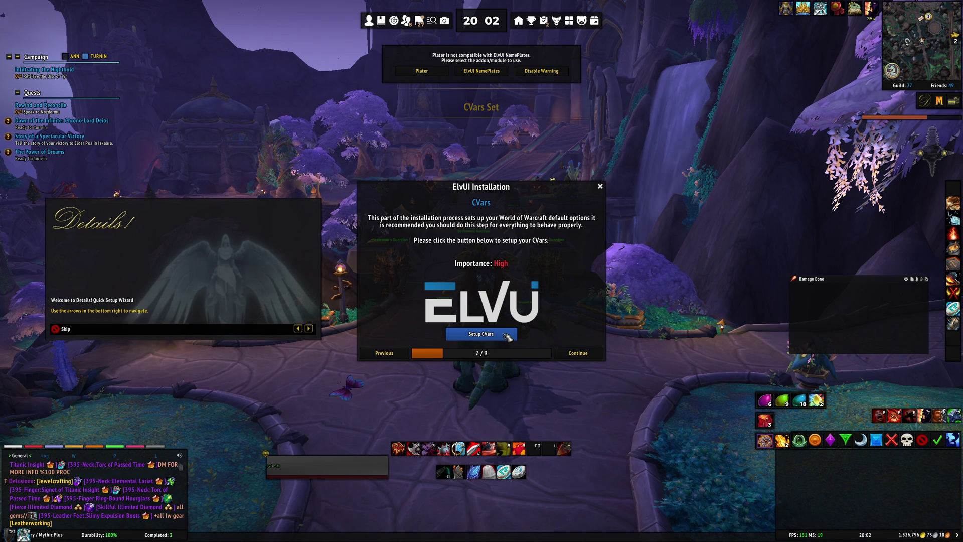
pyautogui.click(586, 355)
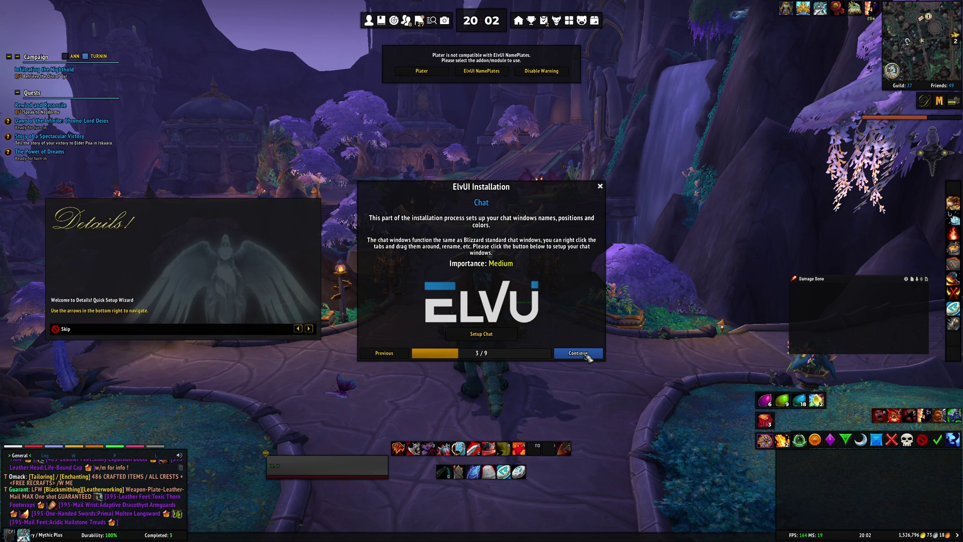
# Continue through chat, profile, theme, keep UI scale 0.64, and finish the layout step.
pyautogui.click(586, 354)
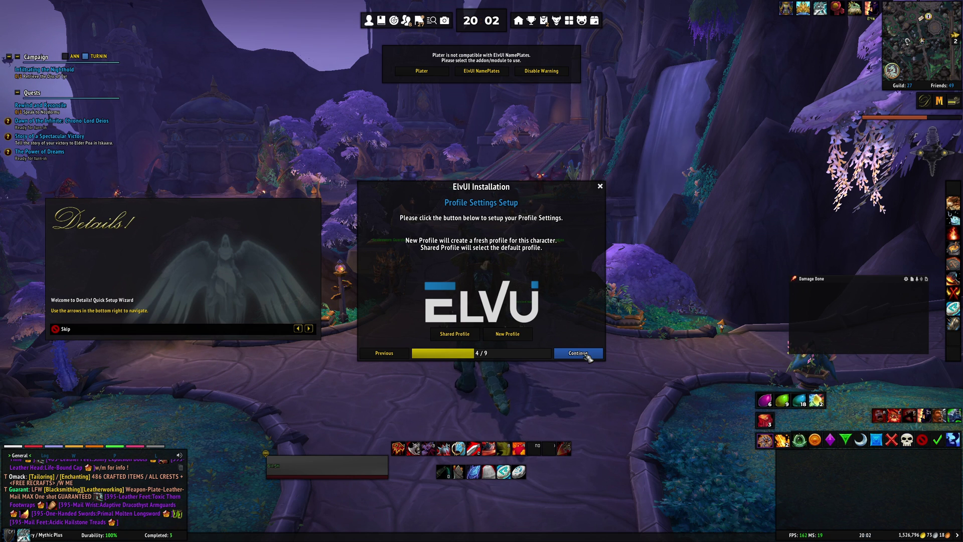
pyautogui.click(585, 354)
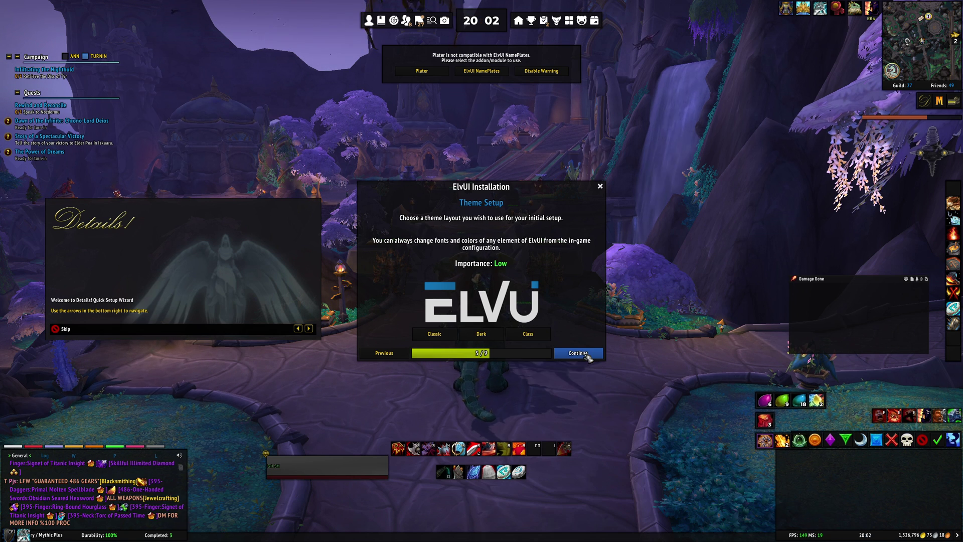
pyautogui.click(586, 354)
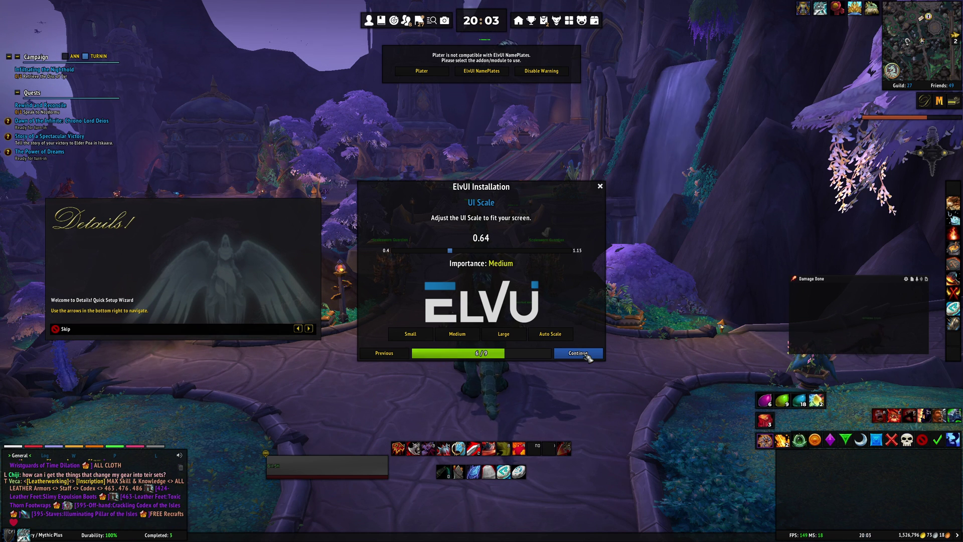
pyautogui.click(578, 352)
pyautogui.click(578, 352)
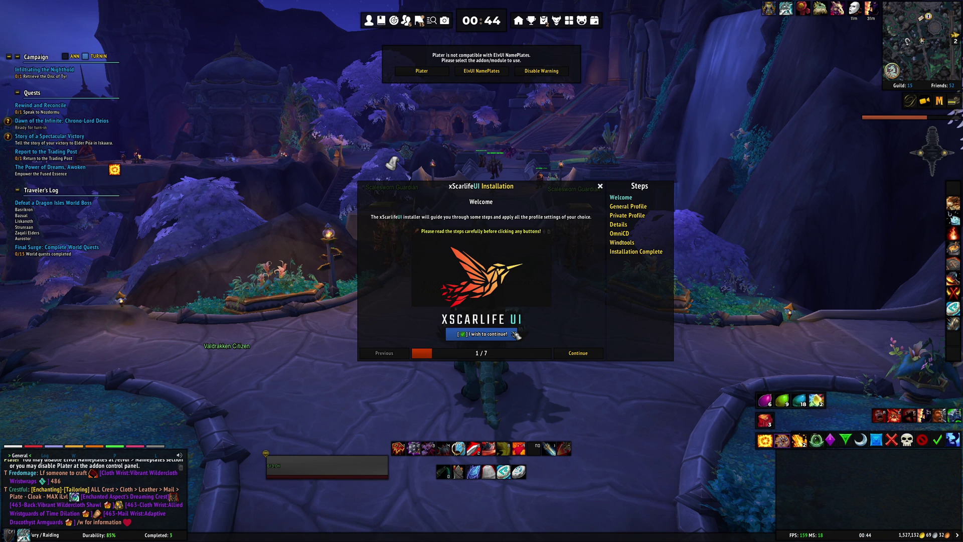
# Apply the Retail Pack v2.0 general and private profiles, confirming the overwrite and reload.
pyautogui.click(584, 355)
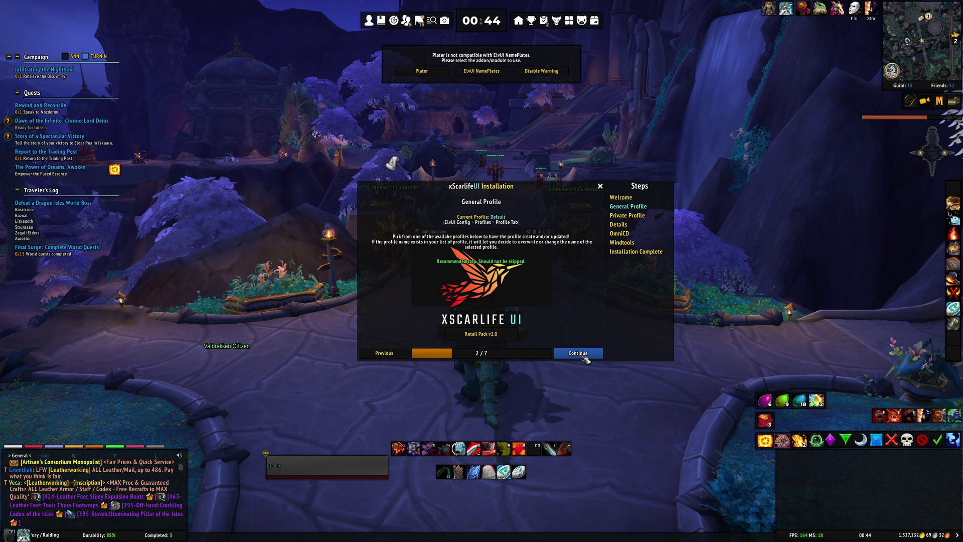
pyautogui.click(509, 339)
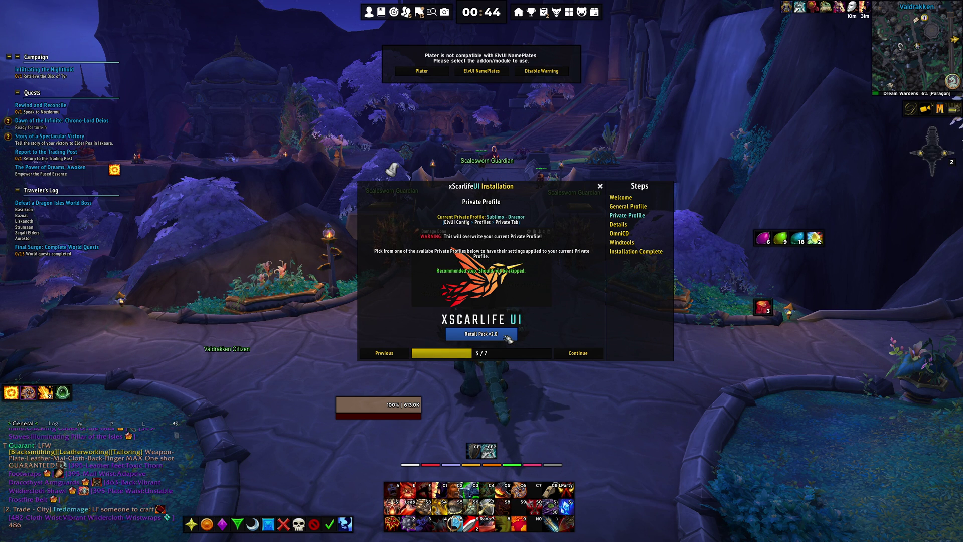
pyautogui.click(508, 338)
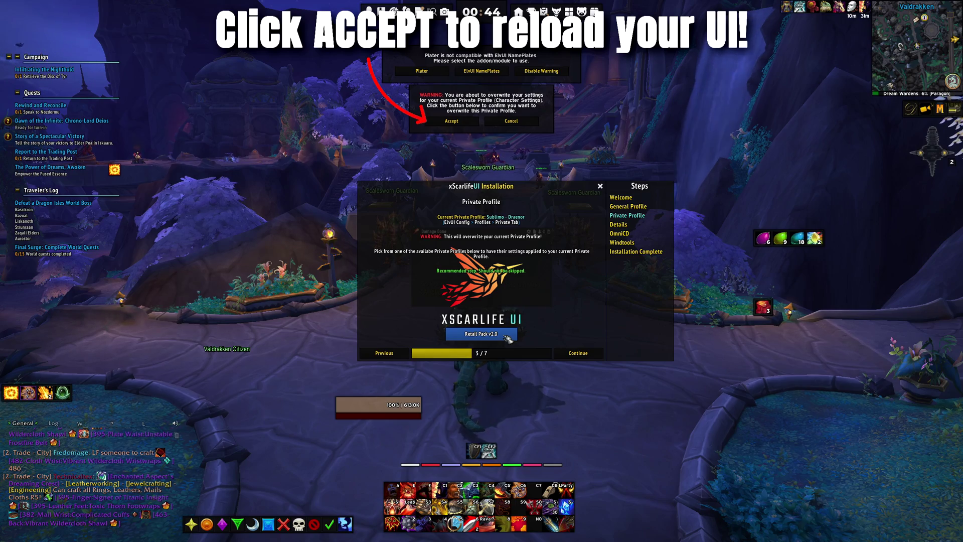
pyautogui.click(451, 121)
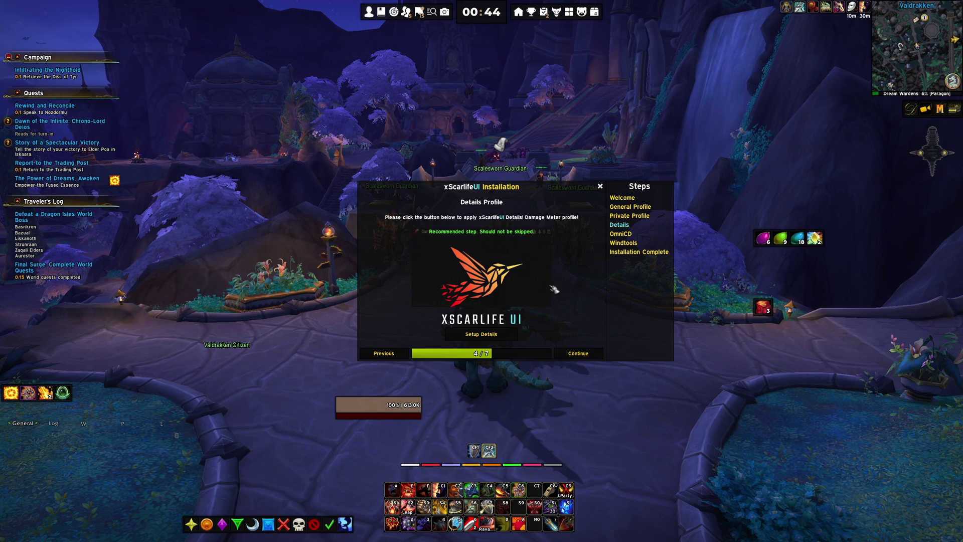
# Apply the xScarlifeUI Details and OmniCD profiles, pass WindTools, and finish with a UI reload.
pyautogui.click(510, 337)
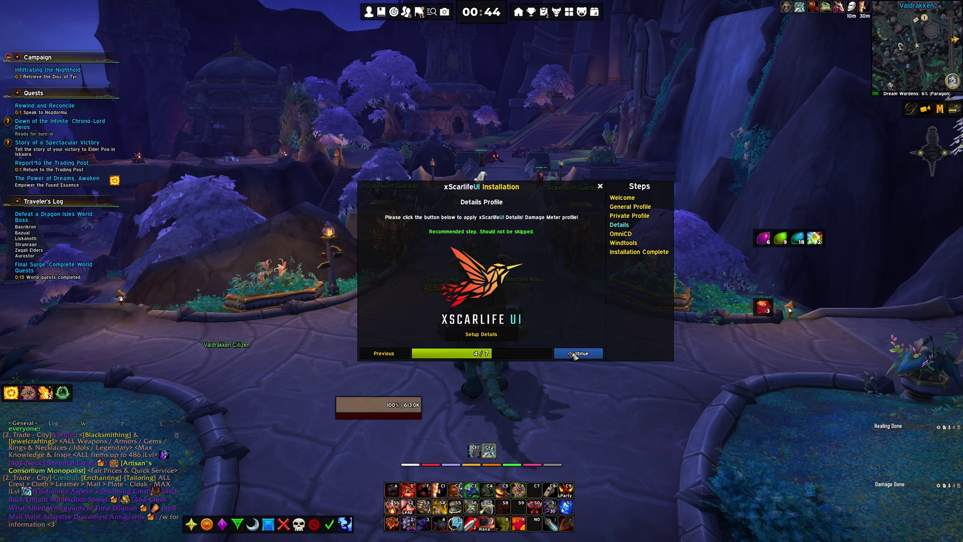
pyautogui.click(573, 354)
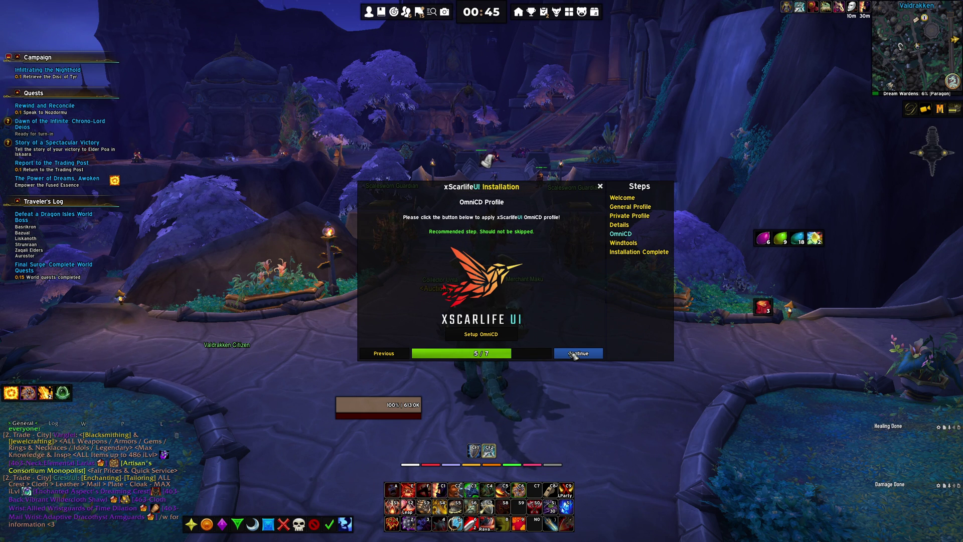
pyautogui.click(509, 343)
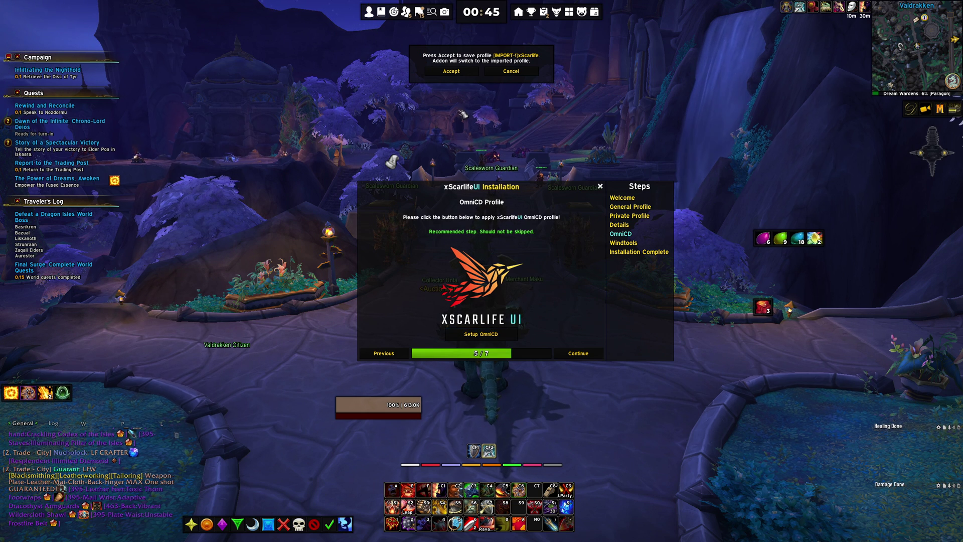
pyautogui.click(467, 75)
pyautogui.click(594, 353)
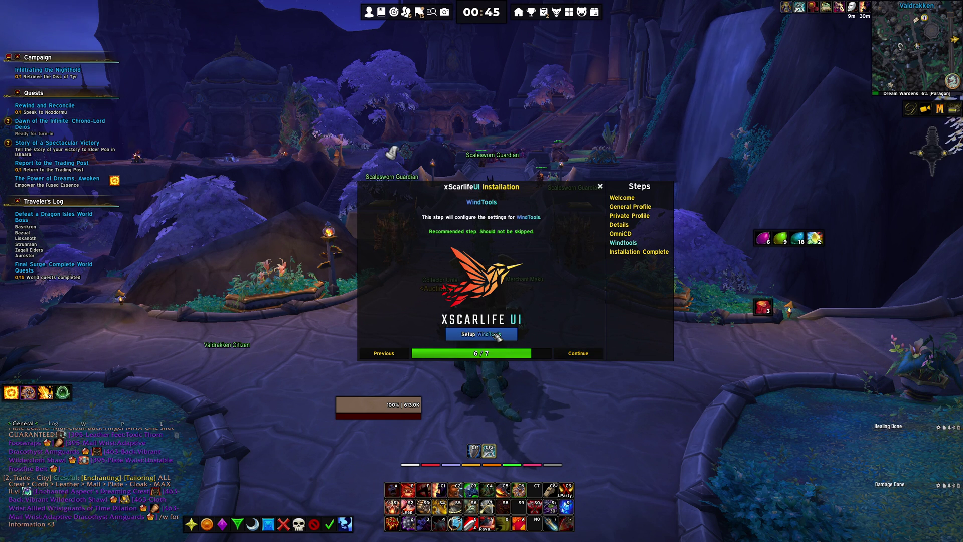
pyautogui.click(595, 354)
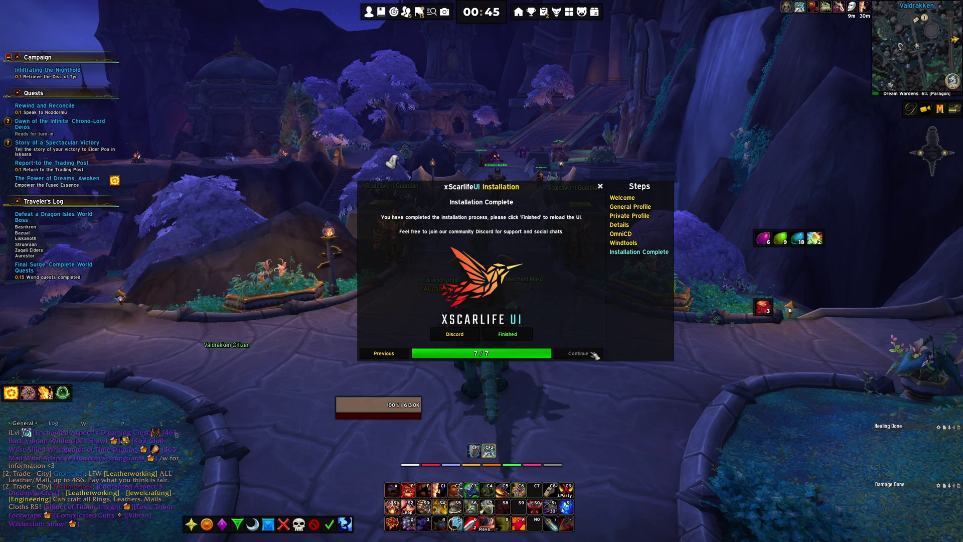
pyautogui.click(525, 337)
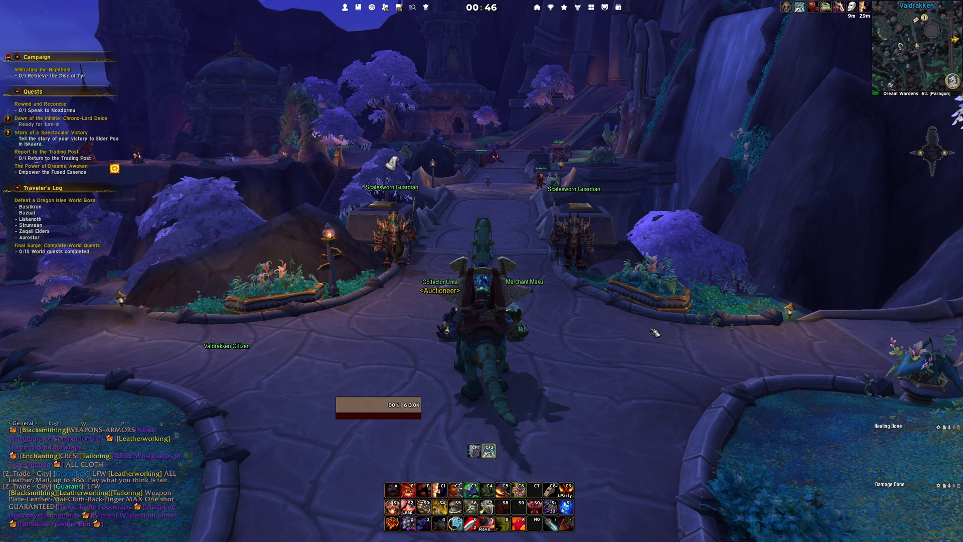
# Through /masque, set the ElvUI button skin to Caith and enable Gloss.
pyautogui.press('Return')
pyautogui.write('/masque')
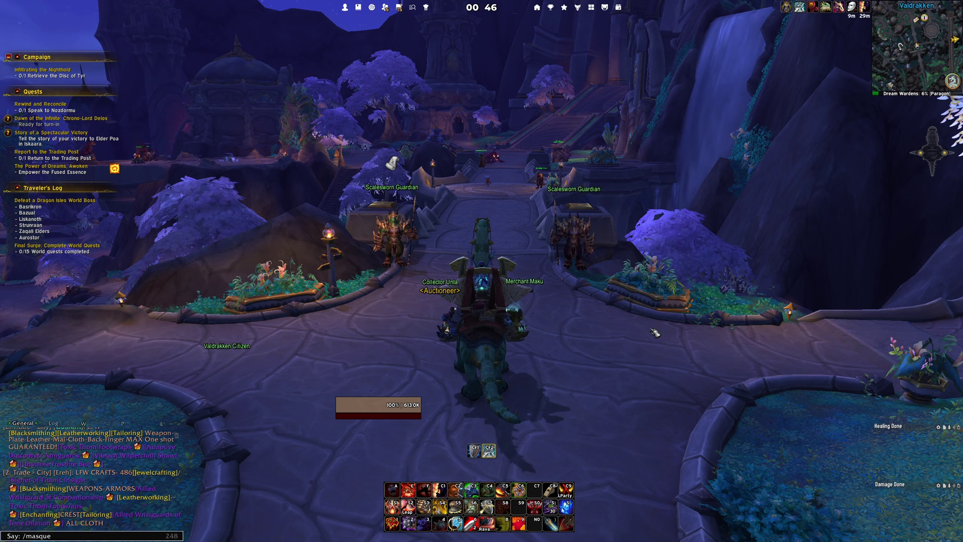
pyautogui.press('Return')
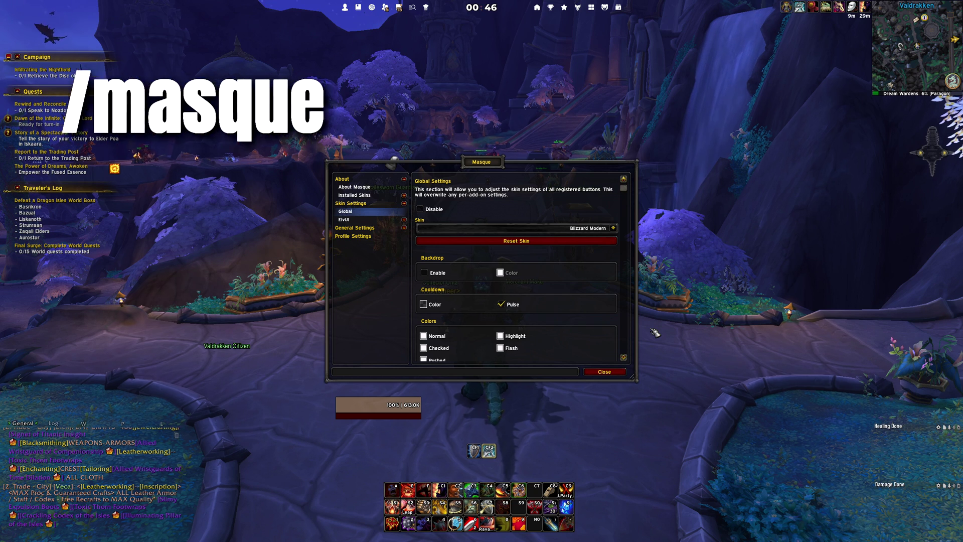
pyautogui.click(355, 223)
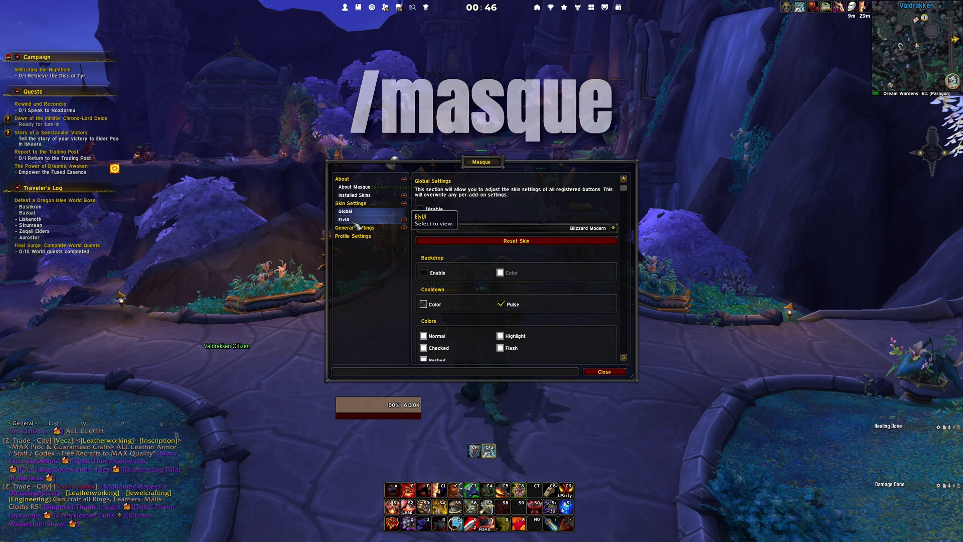
pyautogui.click(612, 227)
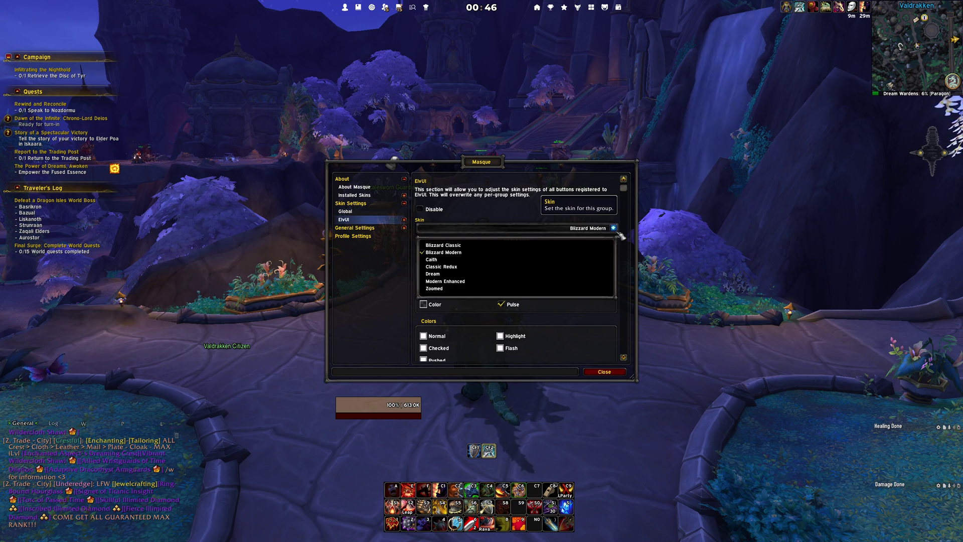
pyautogui.click(441, 259)
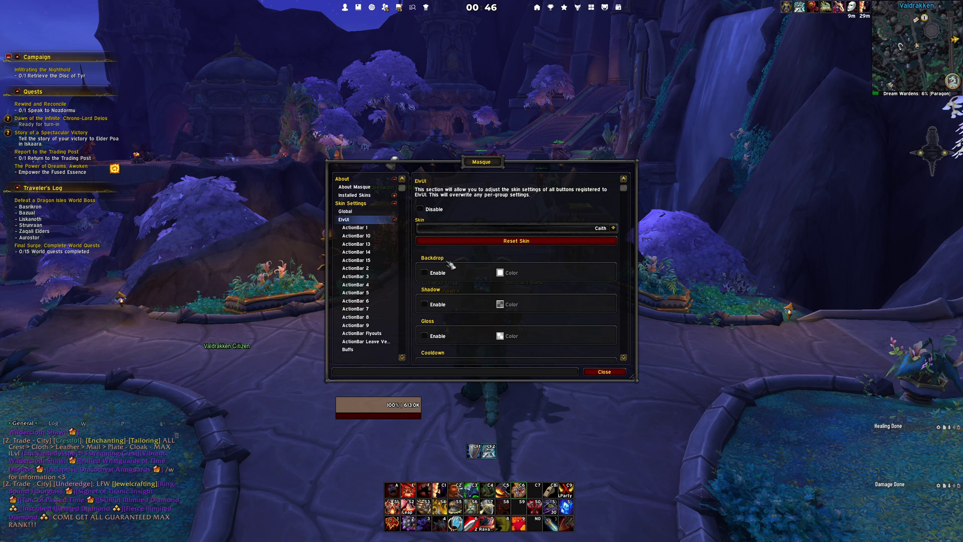
pyautogui.click(425, 335)
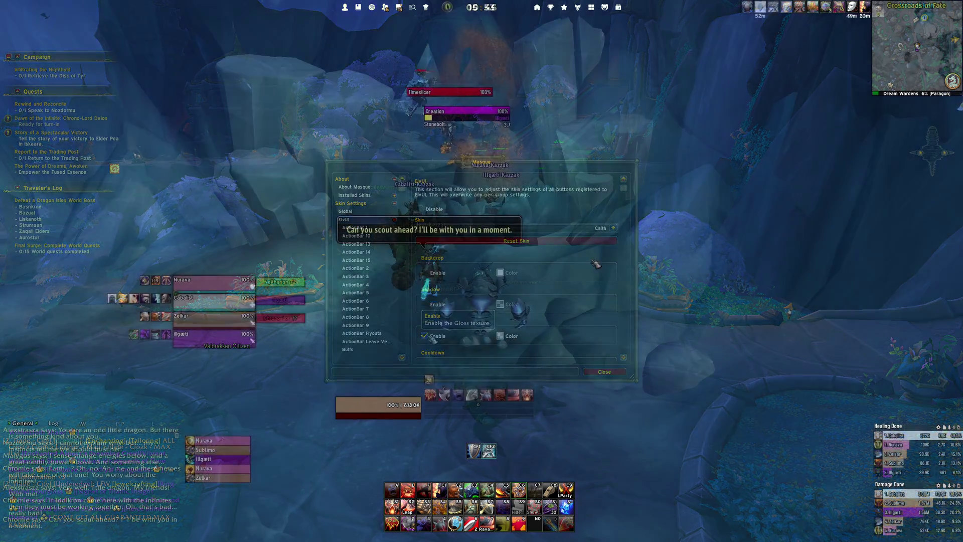
# Charge the enemy pack with offensive cooldowns and spin attacks.
pyautogui.press('1')
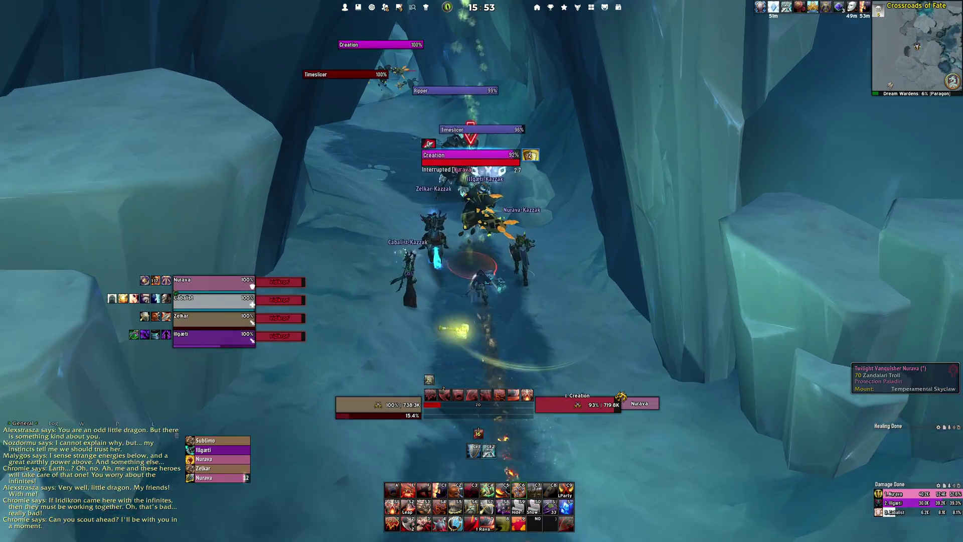
pyautogui.hotkey('shift', '1')
pyautogui.hotkey('shift', '4')
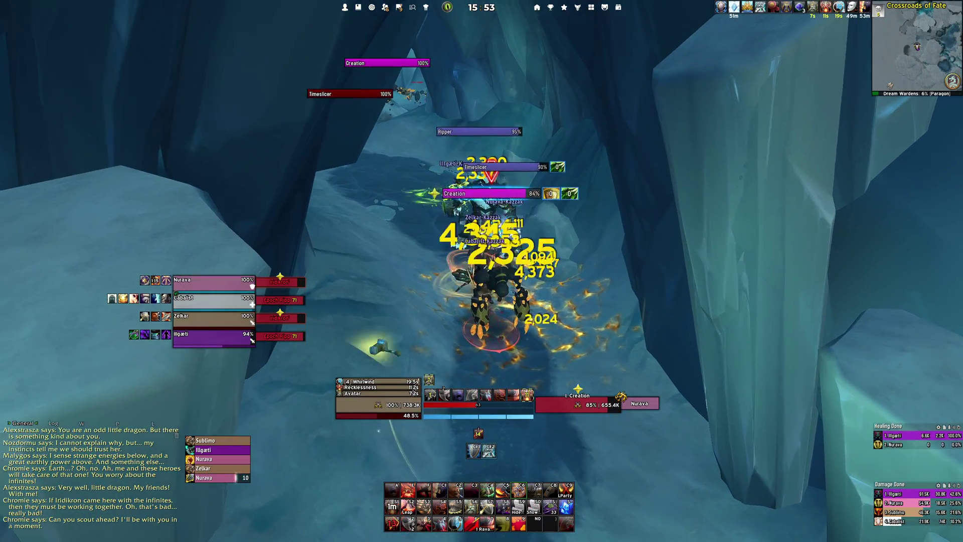
pyautogui.press('4')
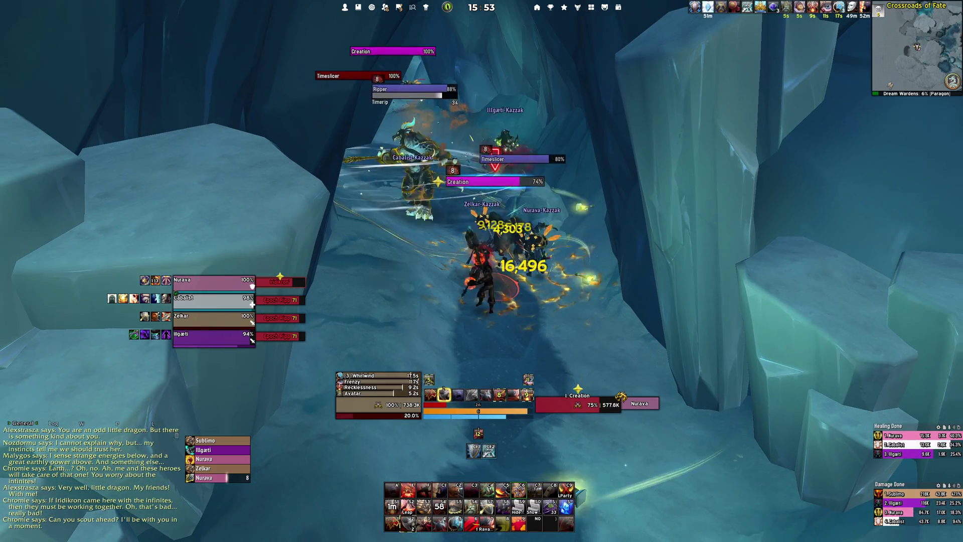
pyautogui.press('e')
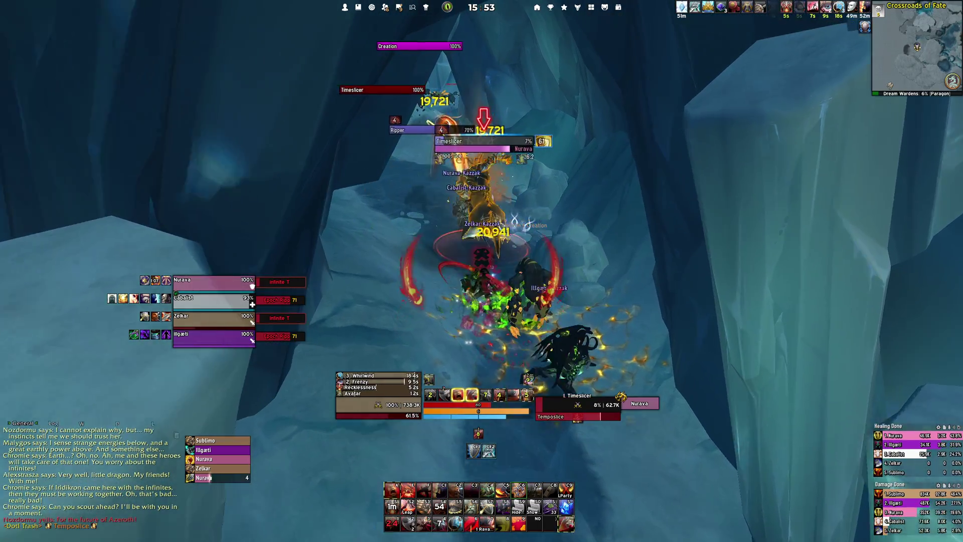
# Keep fighting through the cavern, then select the entire Quazii Plater Season 3 import string.
pyautogui.press('1')
pyautogui.press('e')
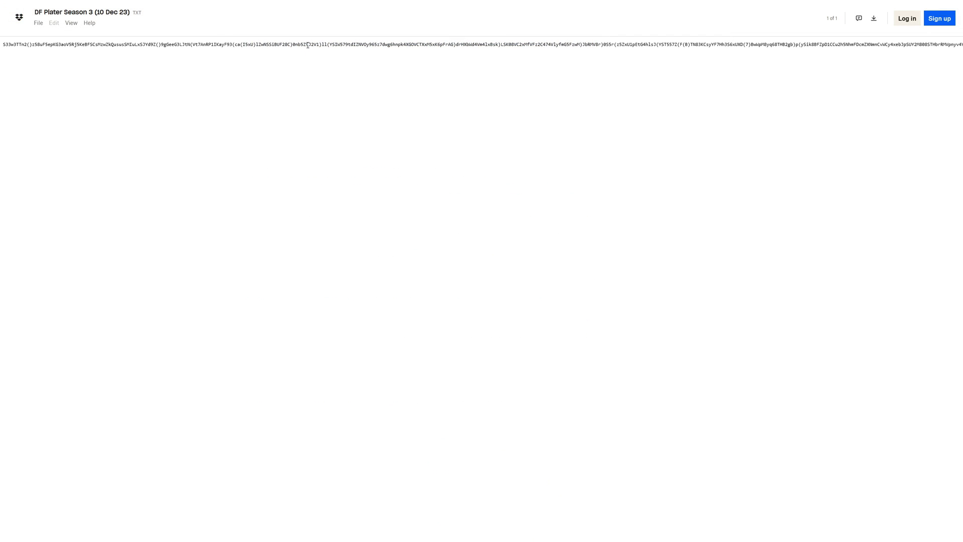
pyautogui.tripleClick(307, 44)
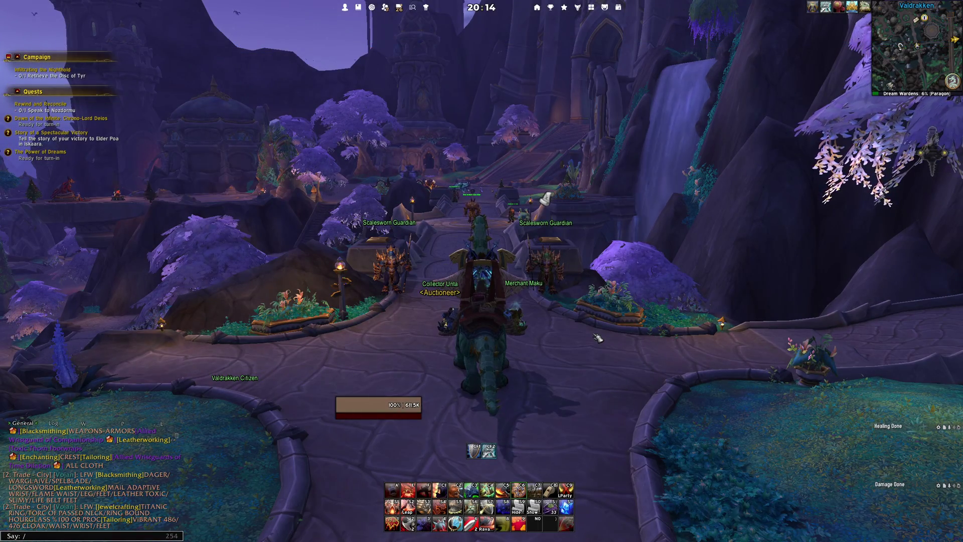
# Import the pasted Quazii Plater S3 (Dec 2023) string through /plater's Import Profile and reload the interface.
pyautogui.write('/plater')
pyautogui.press('Return')
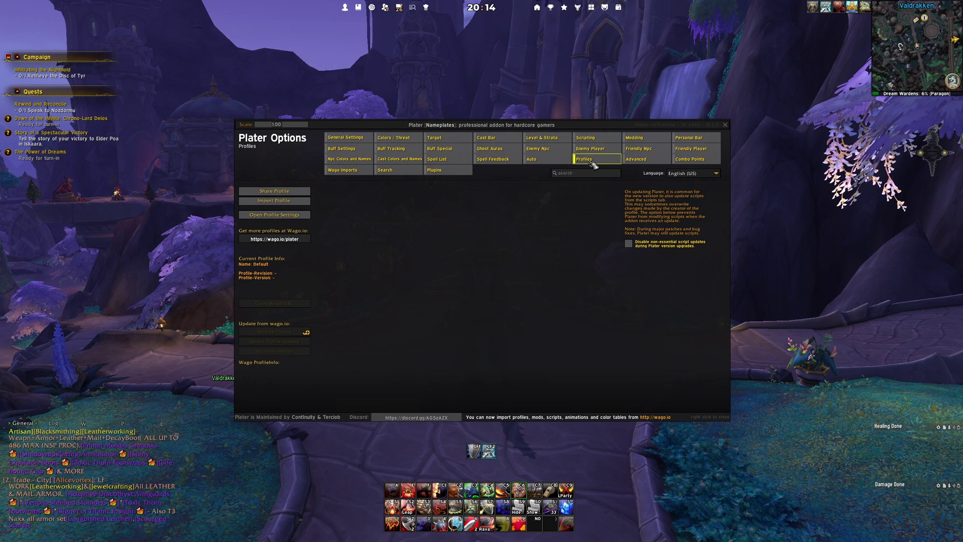
pyautogui.click(273, 200)
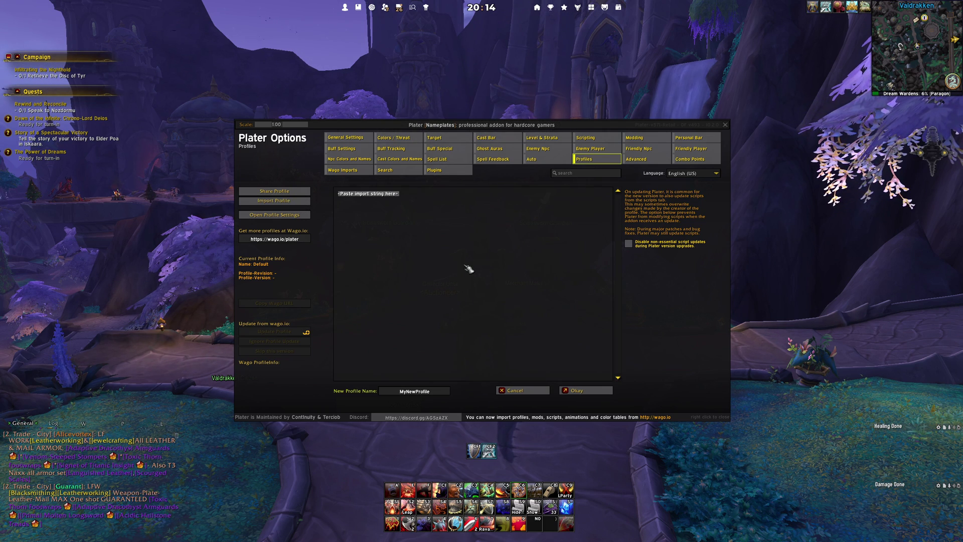
pyautogui.hotkey('ctrl', 'v')
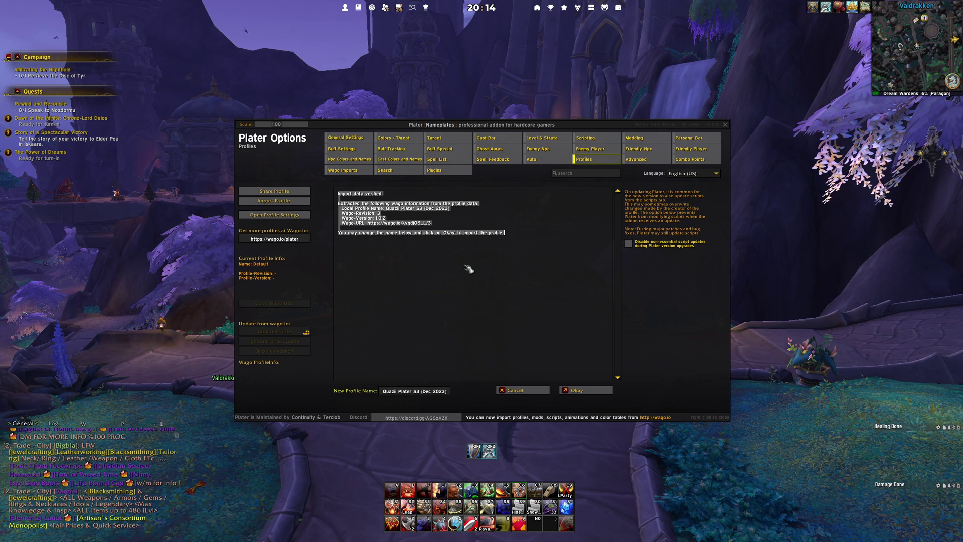
pyautogui.click(582, 390)
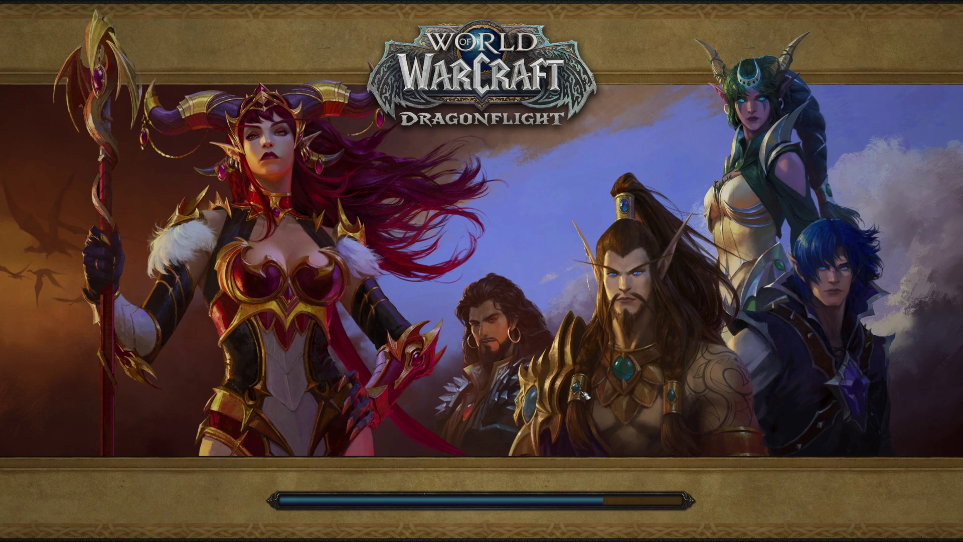